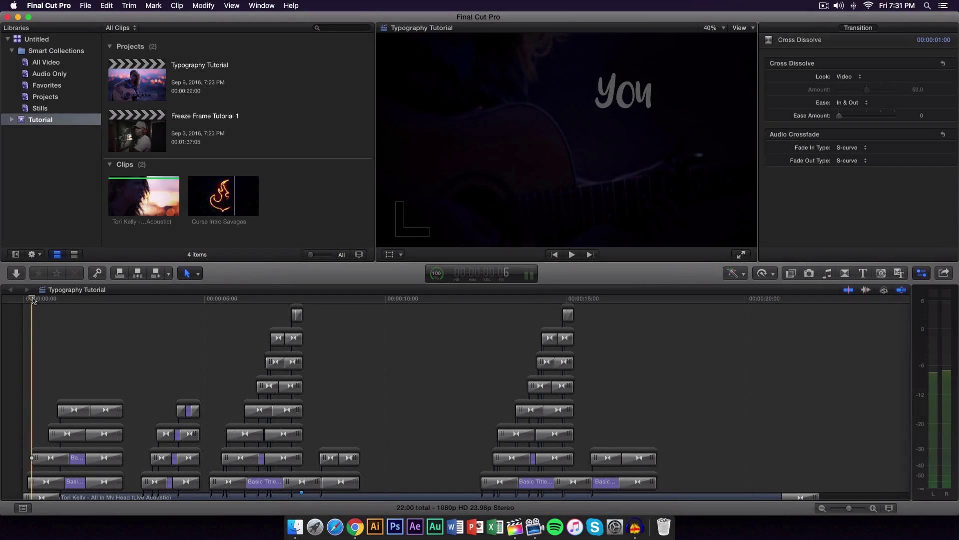
# Add a Basic Title above the performance clip, starting at the one-second mark.
pyautogui.moveTo(32, 299)
pyautogui.mouseDown()
pyautogui.moveTo(96, 301)
pyautogui.moveTo(22, 300)
pyautogui.mouseUp()
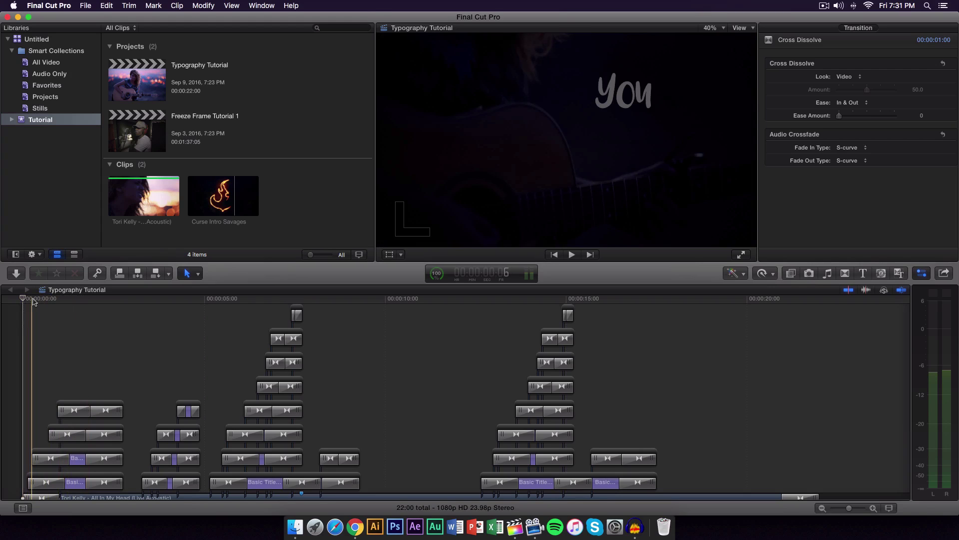
pyautogui.moveTo(33, 301); pyautogui.dragTo(59, 302)
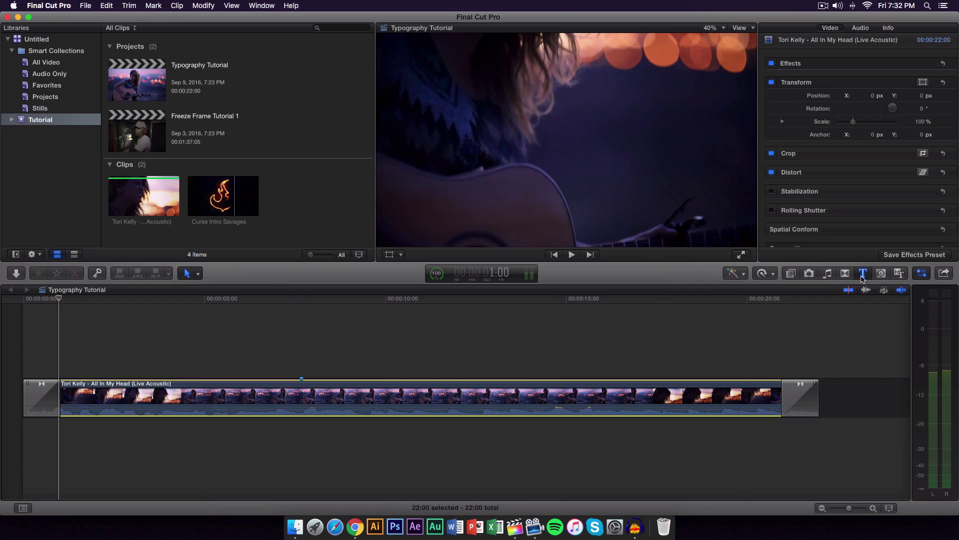
pyautogui.click(863, 274)
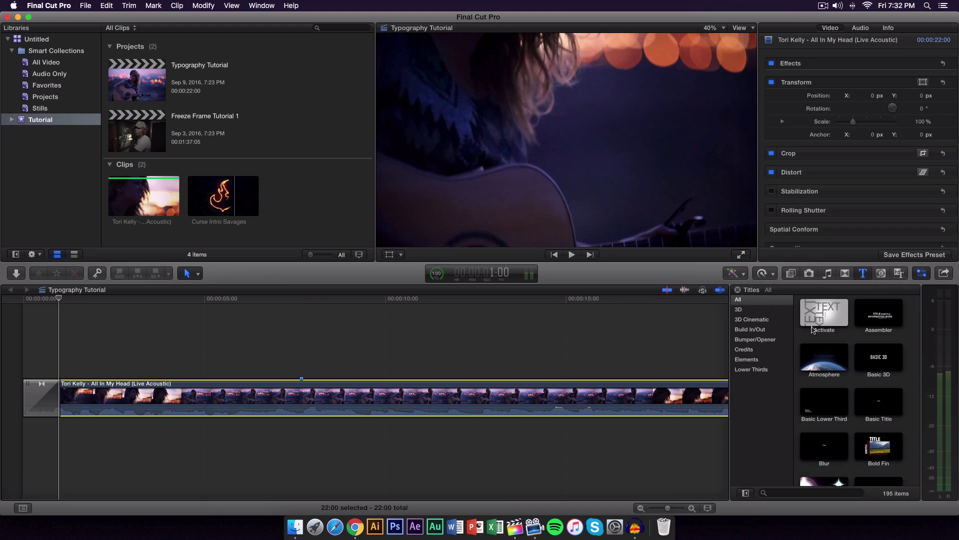
pyautogui.click(827, 451)
pyautogui.click(872, 410)
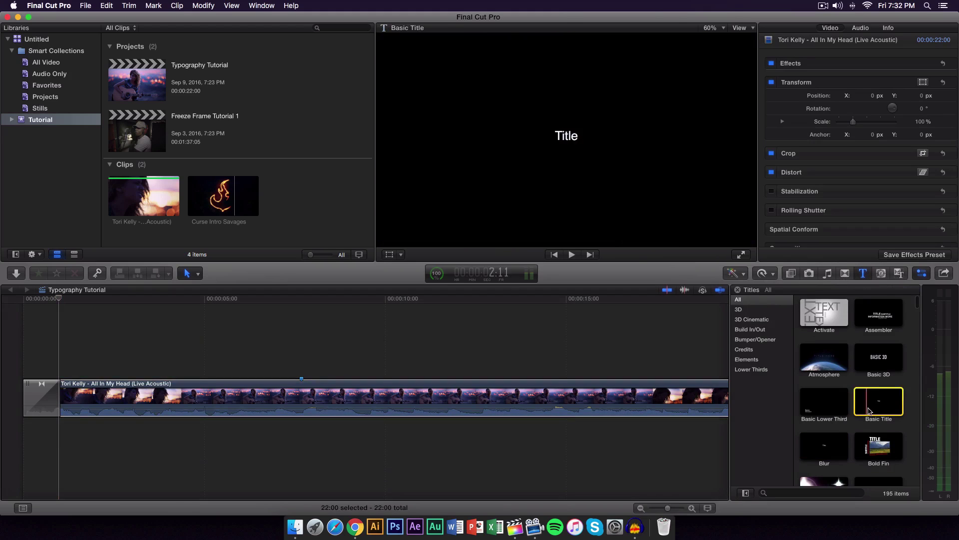
pyautogui.click(825, 445)
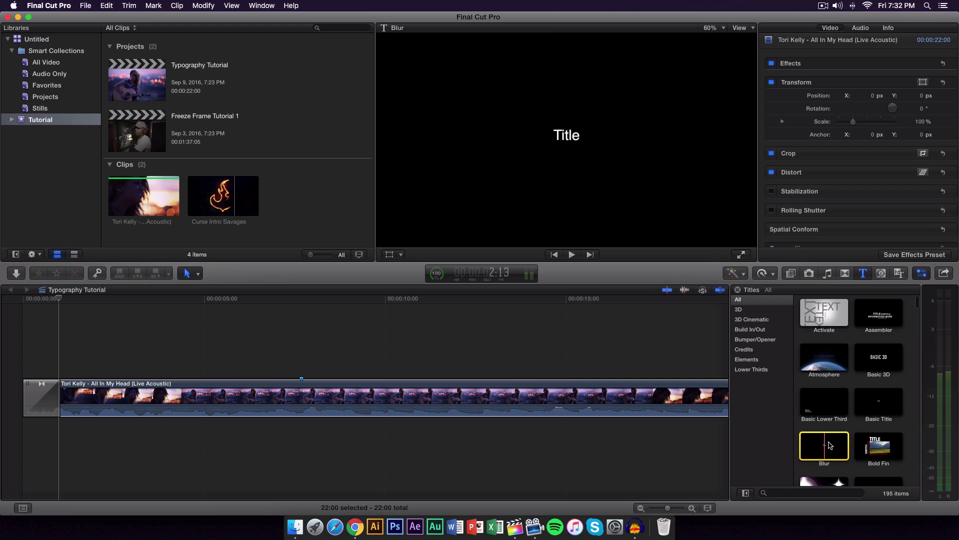
pyautogui.press('space')
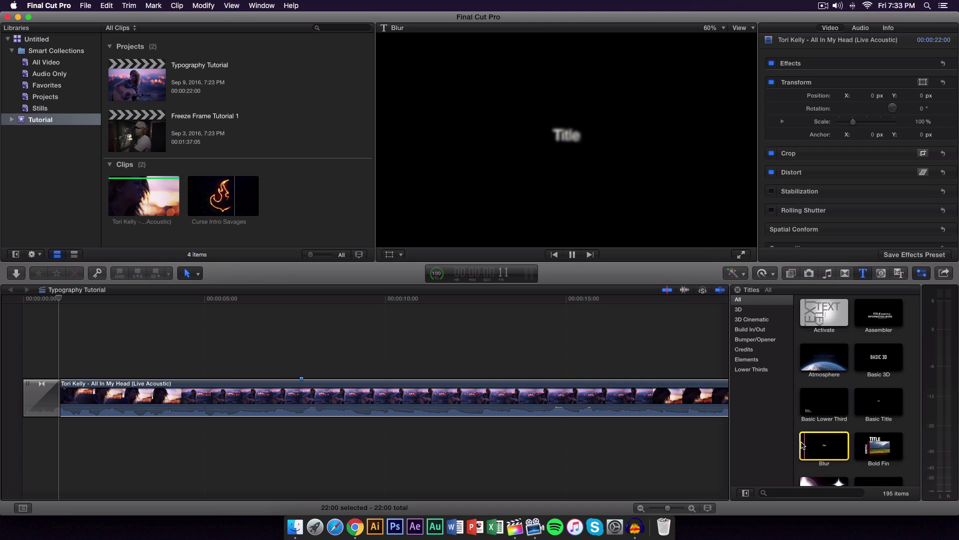
pyautogui.click(869, 407)
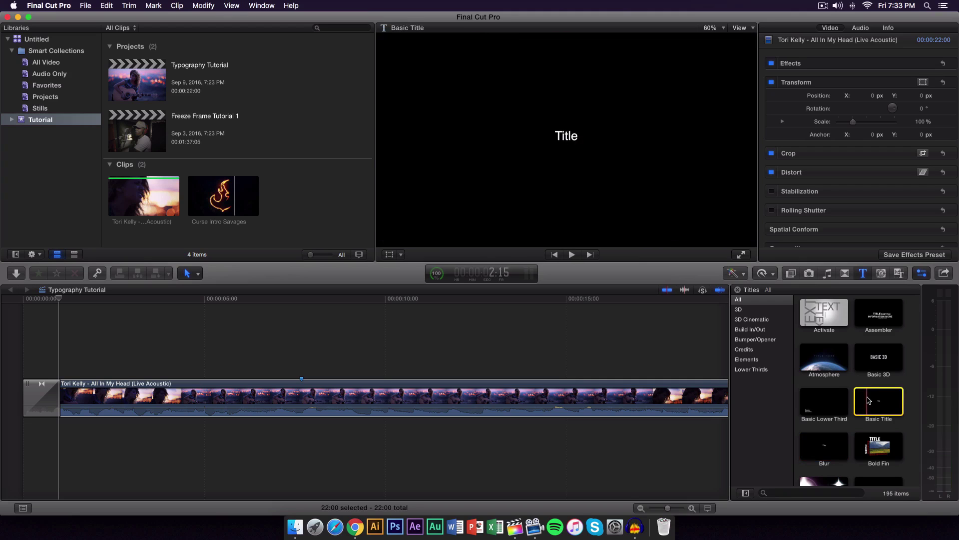
pyautogui.moveTo(868, 400); pyautogui.dragTo(63, 353)
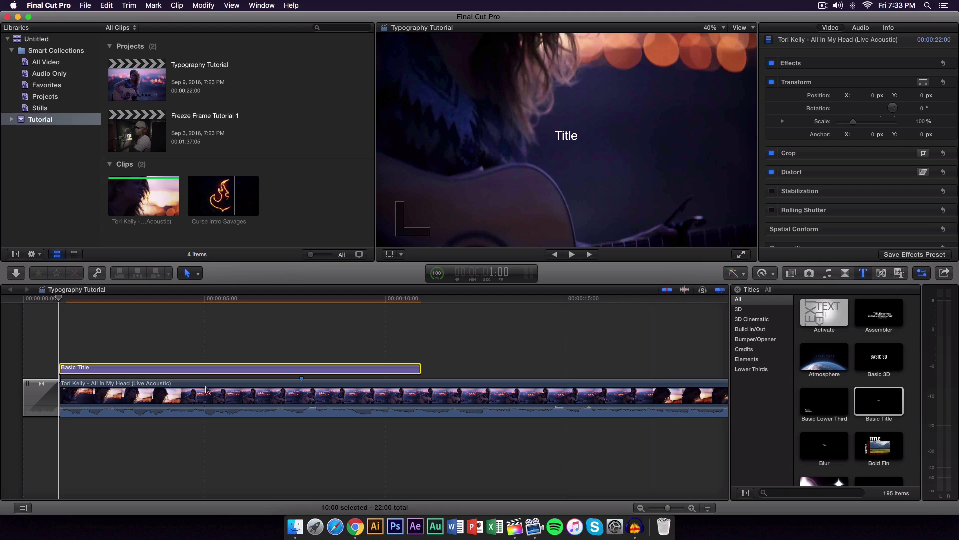
# Render the timeline with the new title above the performance clip.
pyautogui.click(690, 508)
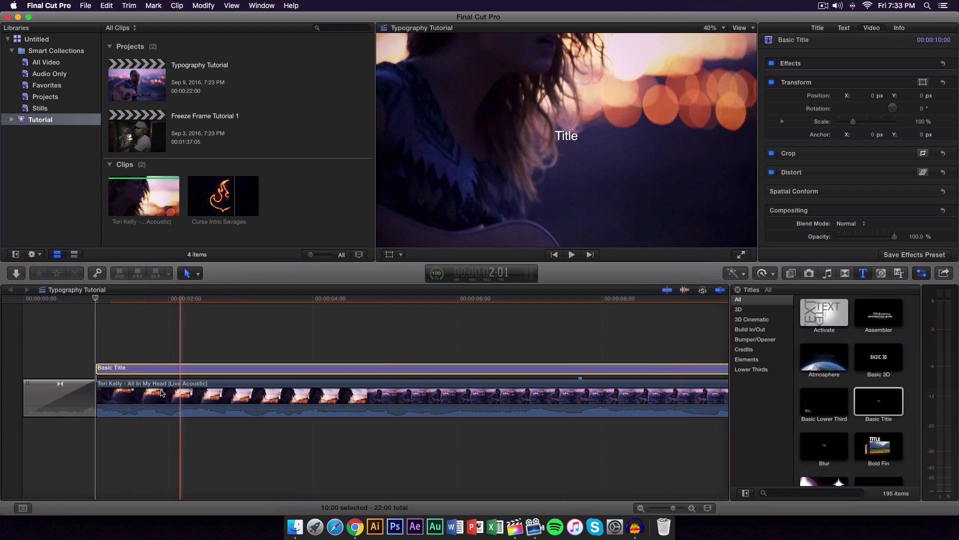
pyautogui.click(155, 410)
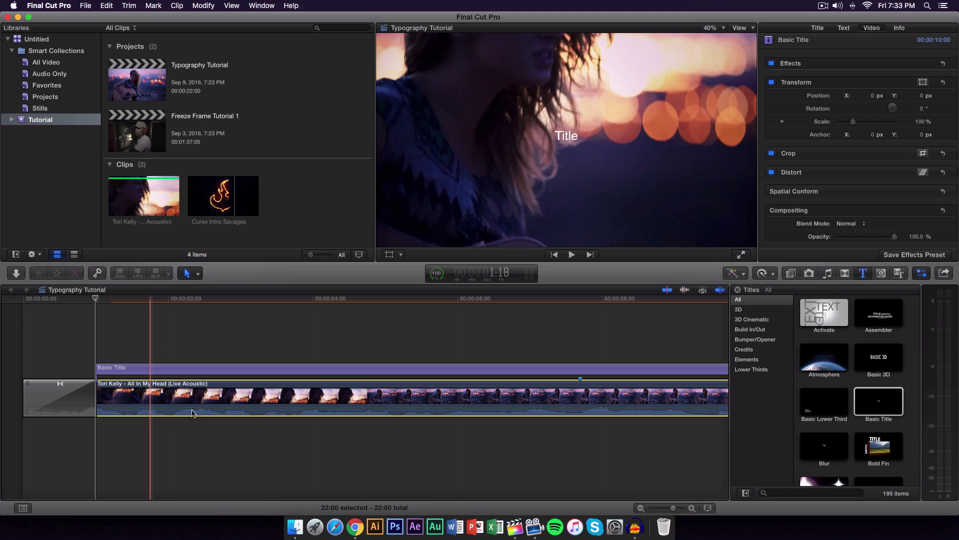
pyautogui.click(23, 300)
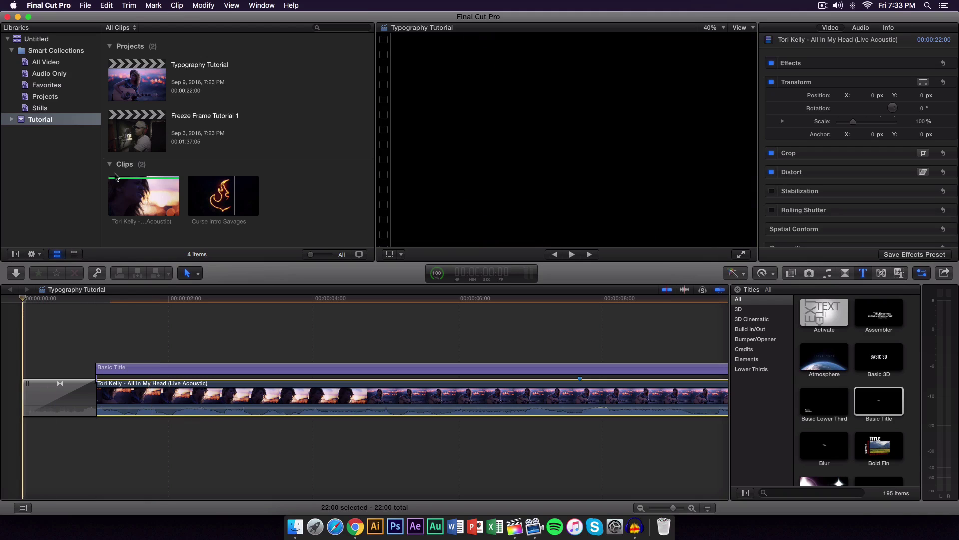
pyautogui.click(204, 6)
pyautogui.click(261, 192)
# Play the opening to hear where the first lyric begins and move the title to start about 10 frames in.
pyautogui.press('space')
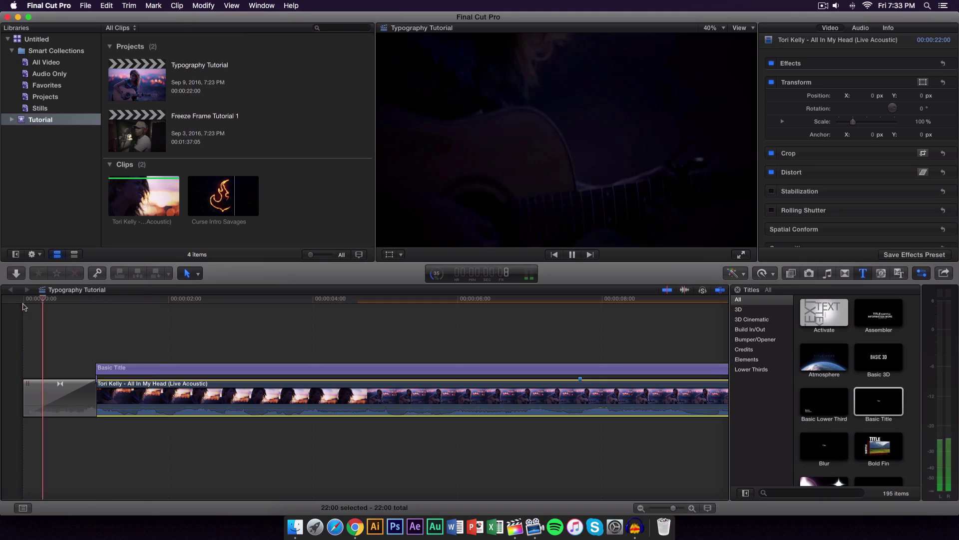
pyautogui.press('space')
pyautogui.click(15, 302)
pyautogui.press('space')
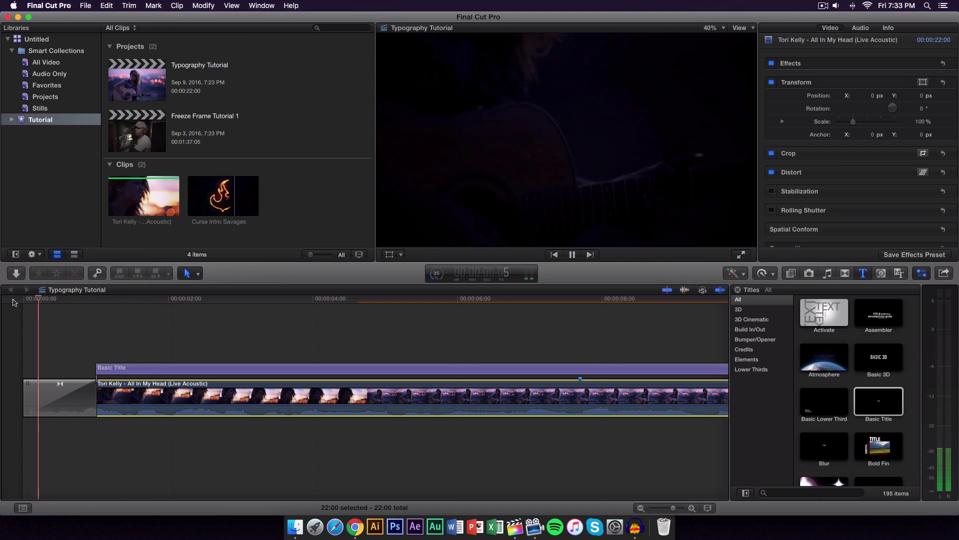
pyautogui.press('space')
pyautogui.moveTo(110, 368); pyautogui.dragTo(68, 368)
# Replace the title's placeholder text with "You".
pyautogui.doubleClick(80, 370)
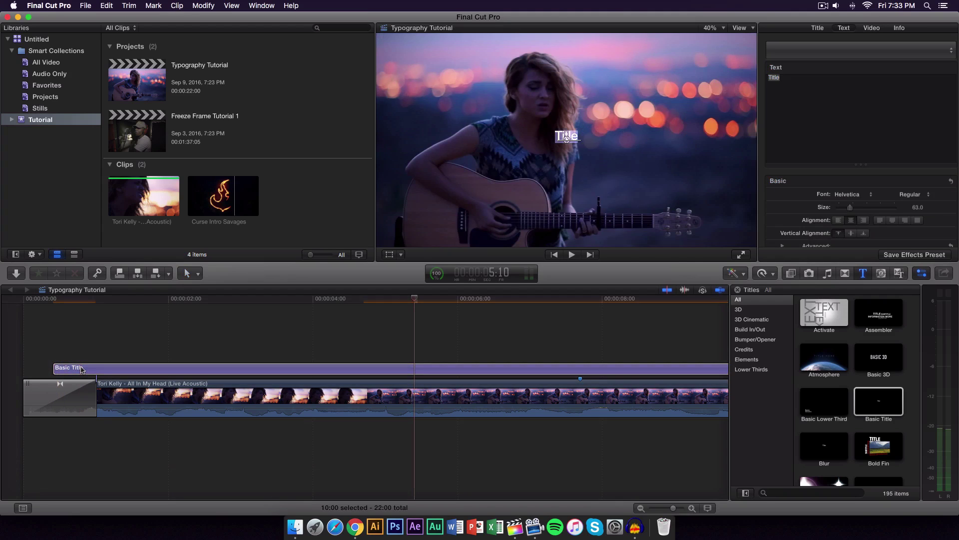
pyautogui.write('You')
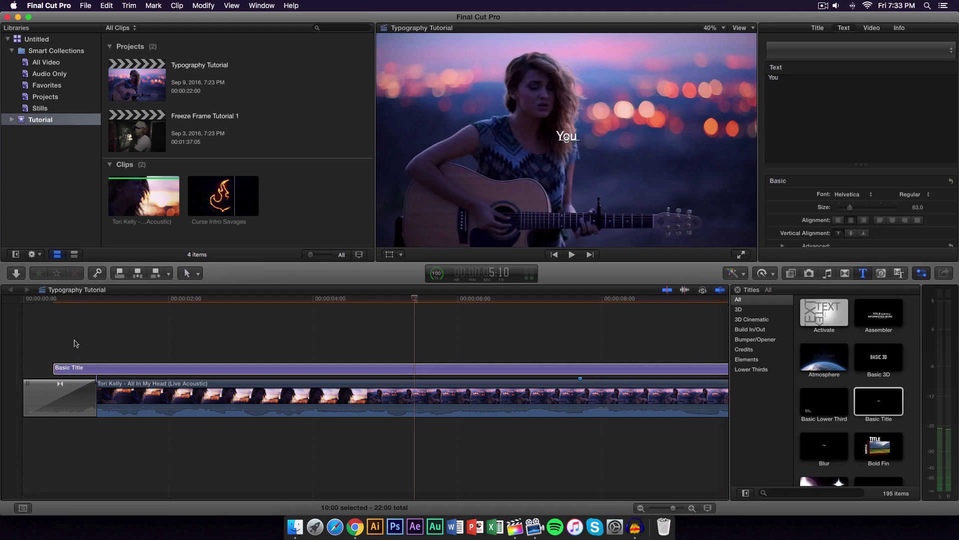
pyautogui.click(59, 299)
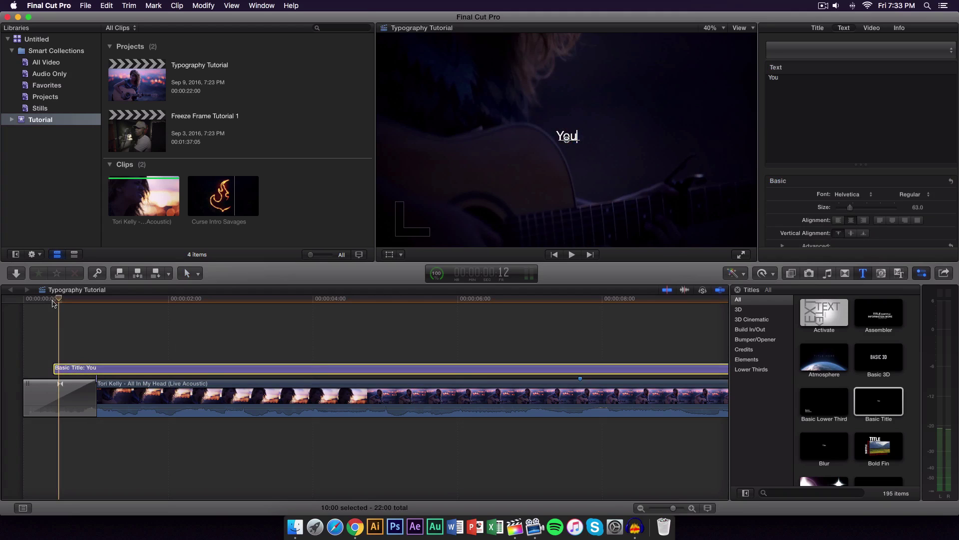
pyautogui.click(60, 334)
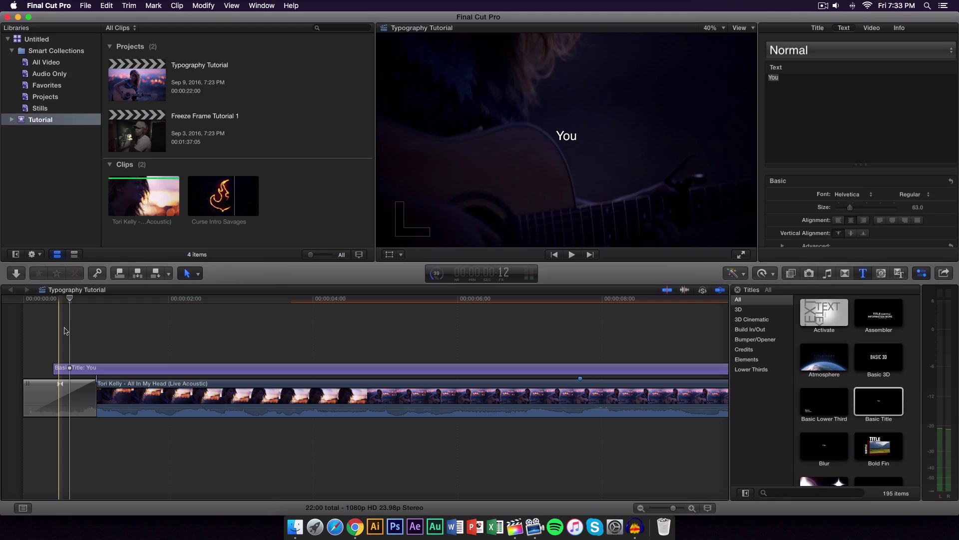
# Set the font of the "You" title to Luna.
pyautogui.click(55, 368)
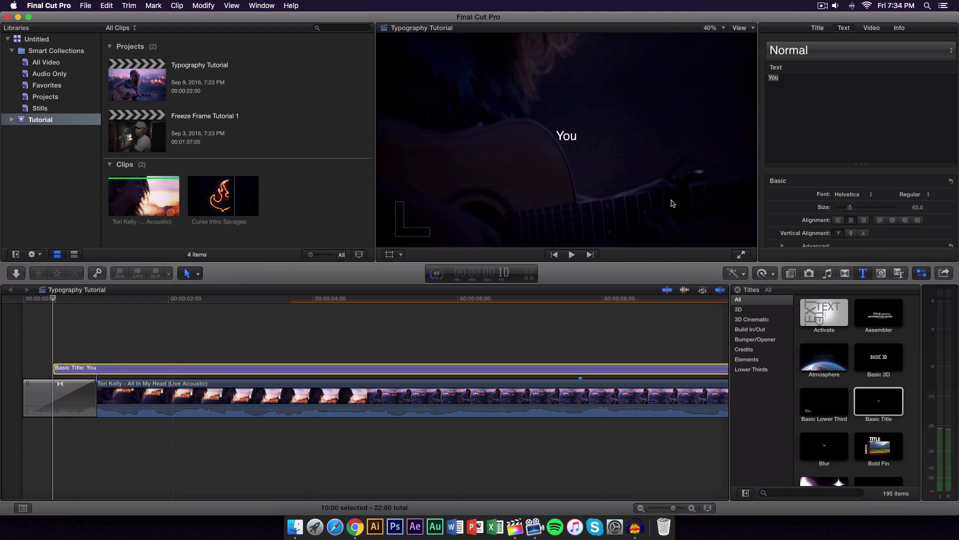
pyautogui.click(855, 195)
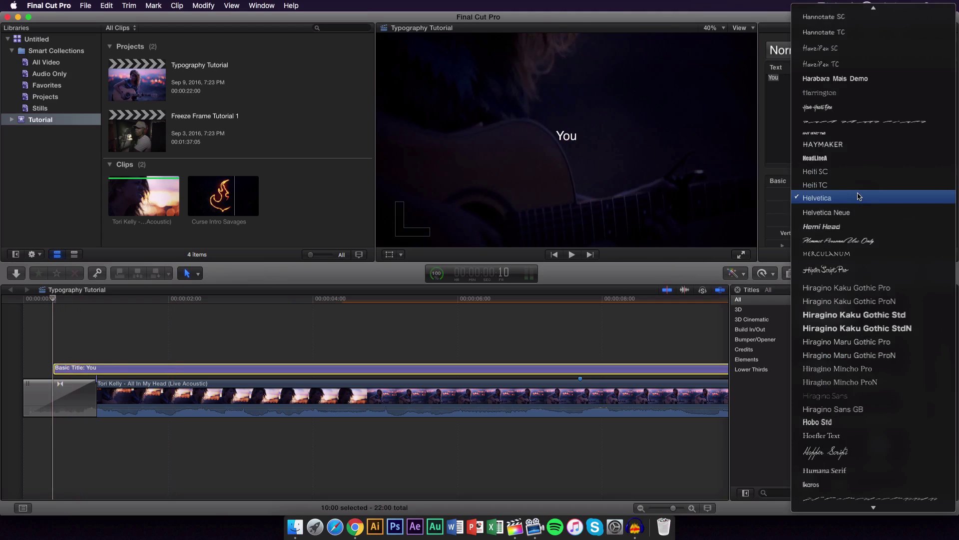
pyautogui.scroll(-15, 855, 199)
pyautogui.scroll(-5, 848, 356)
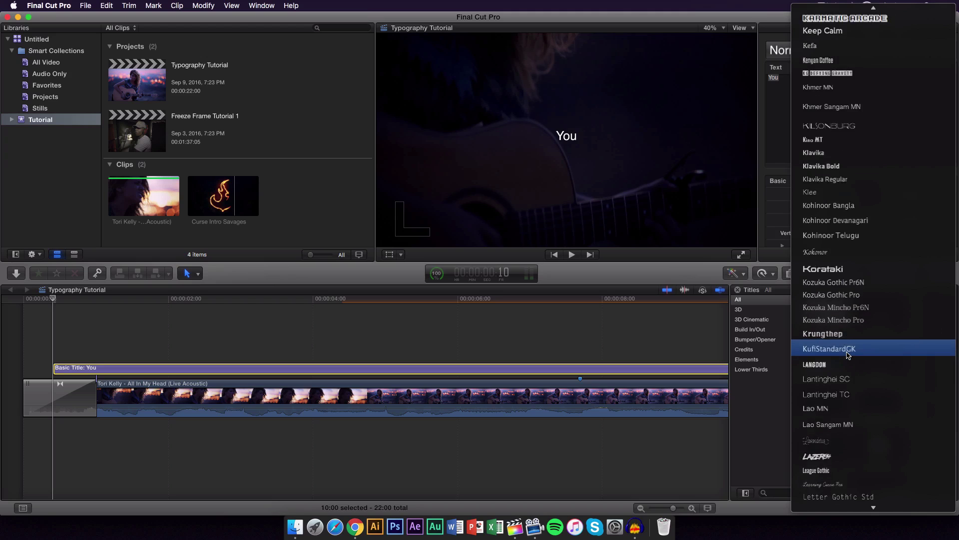
pyautogui.click(852, 343)
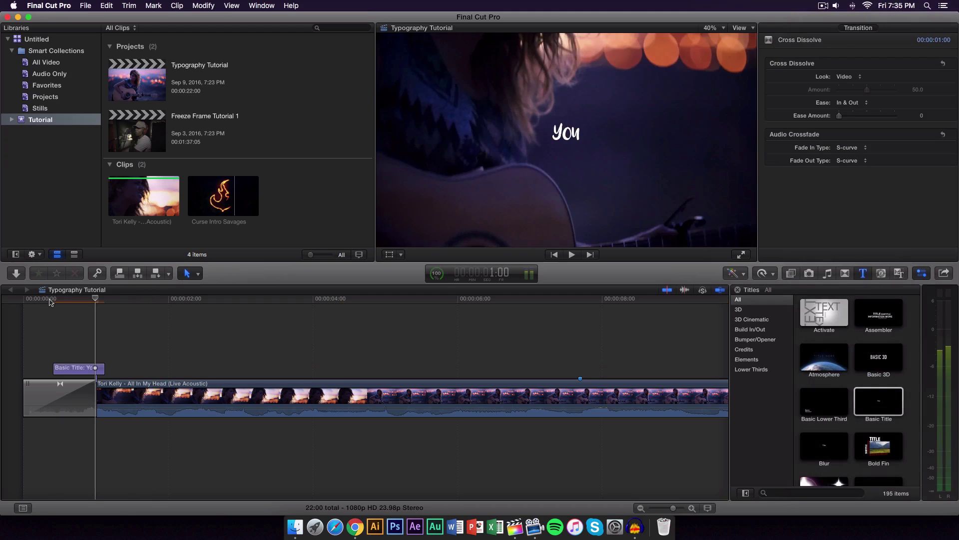
# Shift the "You" title to the very start of the project and trim it to about 12 frames.
pyautogui.click(17, 300)
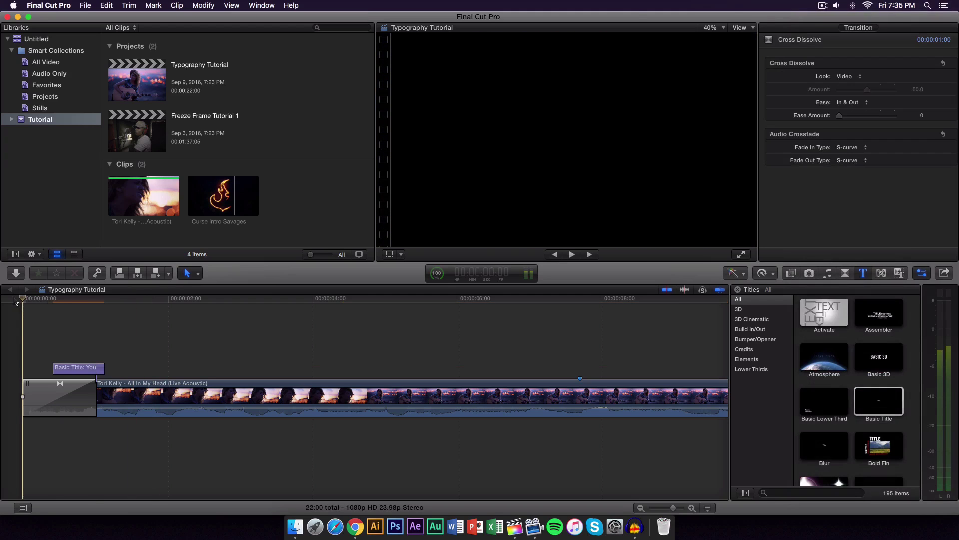
pyautogui.hscroll(1, 18, 300)
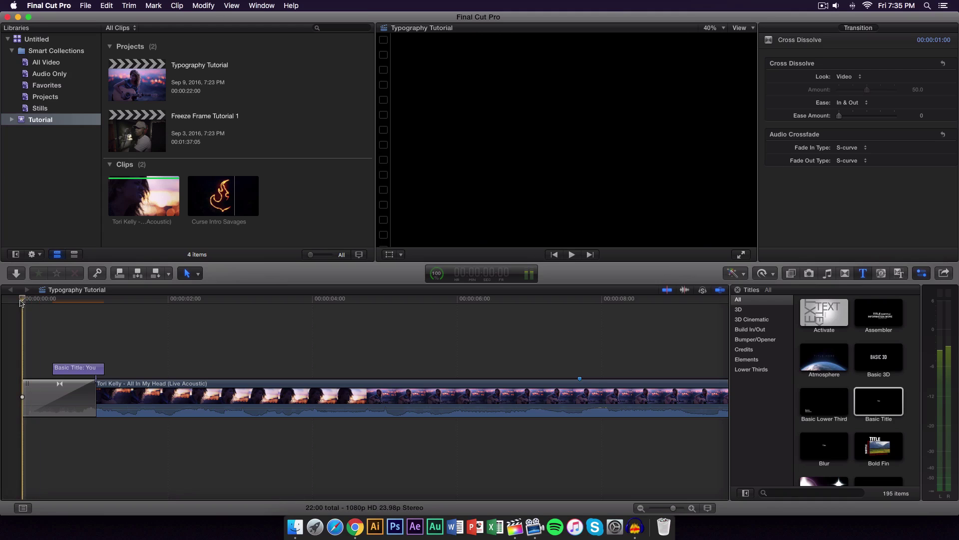
pyautogui.click(78, 369)
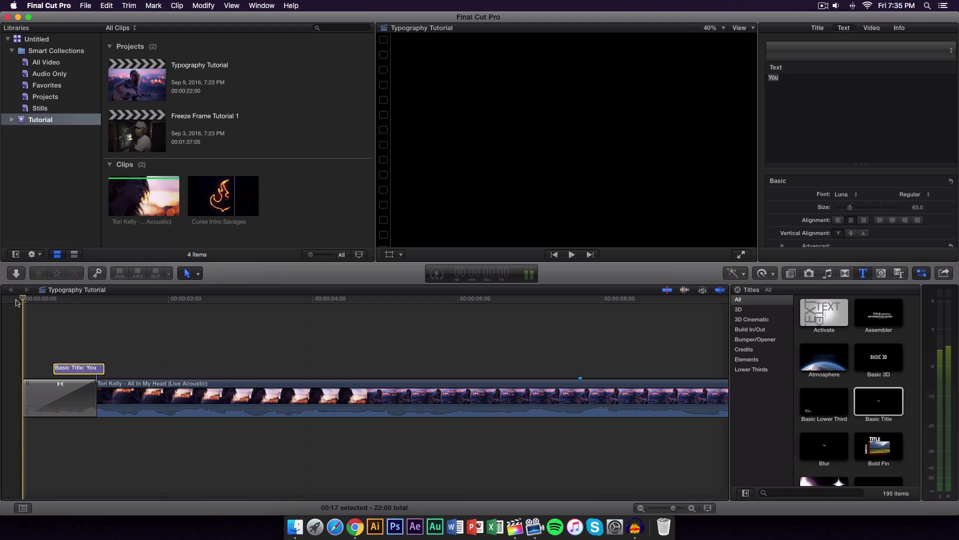
pyautogui.press('space')
pyautogui.press('space')
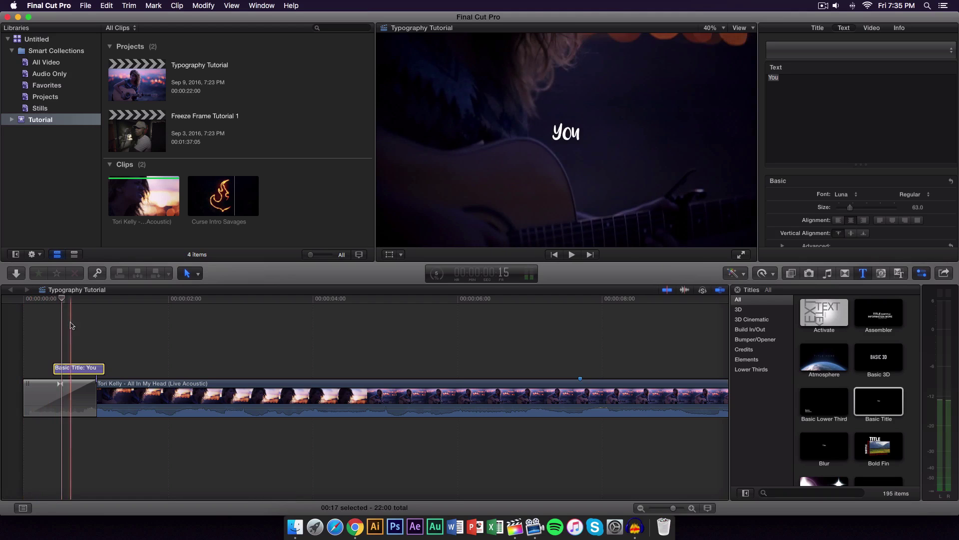
pyautogui.moveTo(71, 371)
pyautogui.mouseDown()
pyautogui.moveTo(40, 370)
pyautogui.moveTo(61, 361)
pyautogui.mouseUp()
pyautogui.click(59, 303)
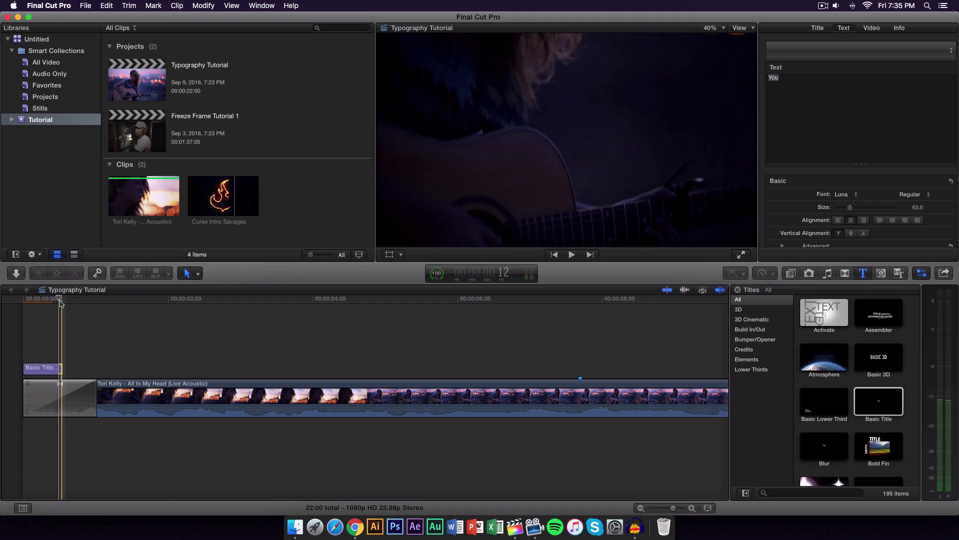
pyautogui.moveTo(24, 368); pyautogui.dragTo(46, 370)
pyautogui.click(59, 366)
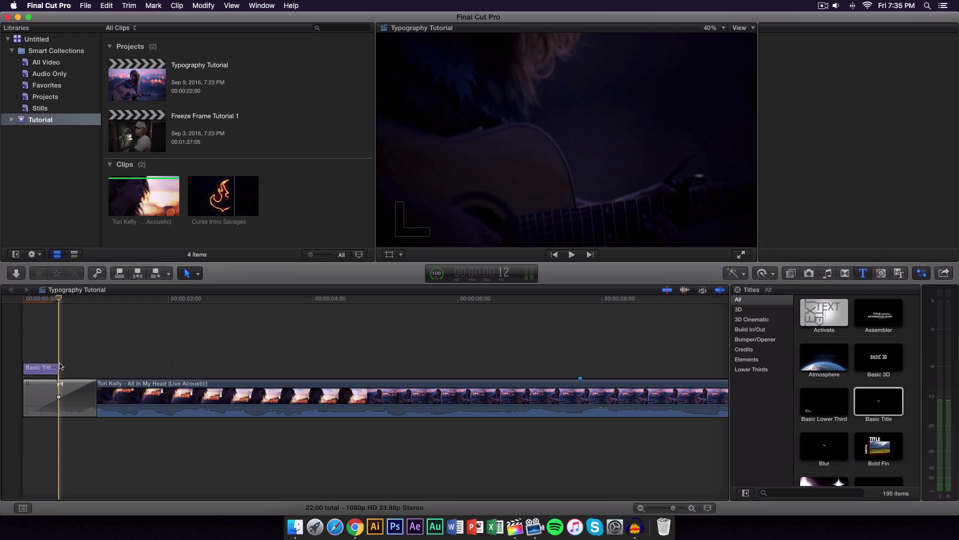
# Paste a copy of the title directly after the "You" title and change its text to "seem".
pyautogui.press('super+v')
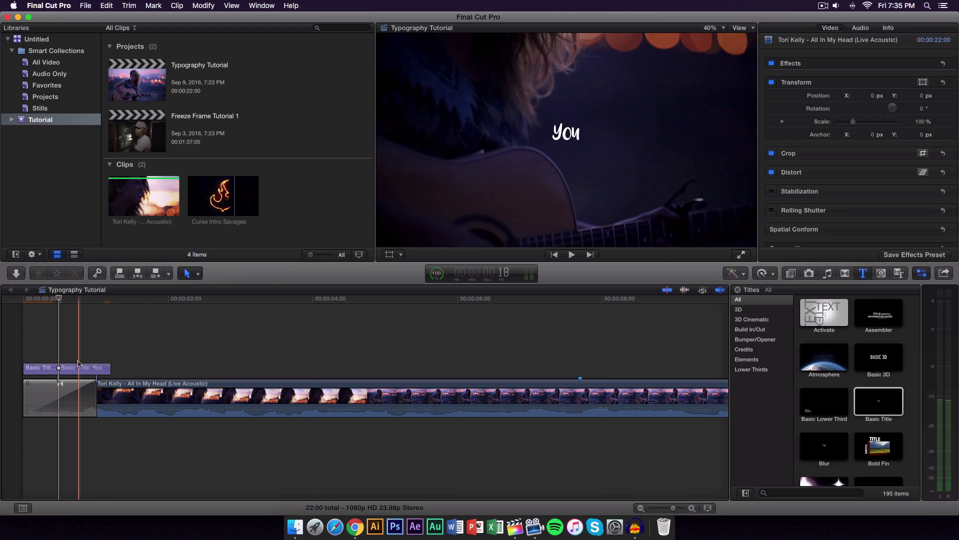
pyautogui.doubleClick(78, 368)
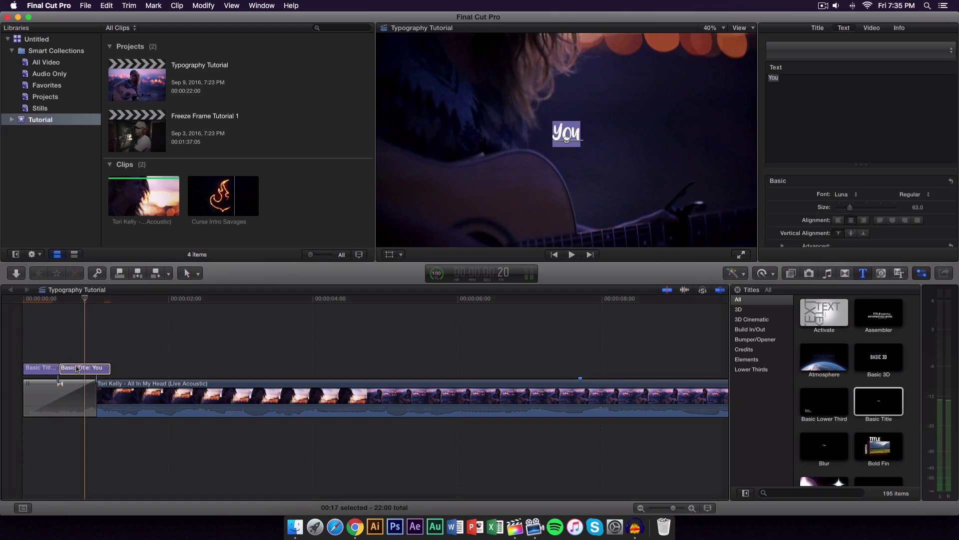
pyautogui.write('seem')
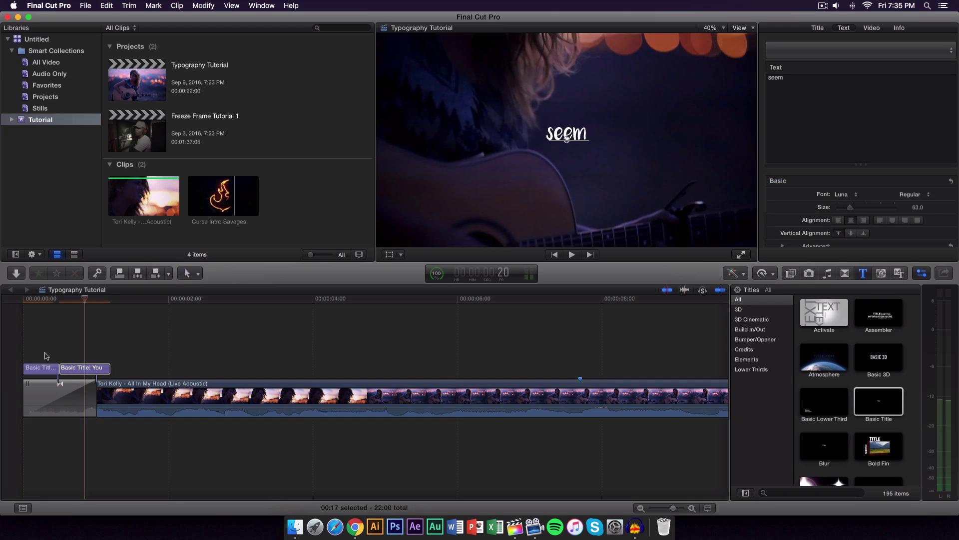
pyautogui.click(69, 337)
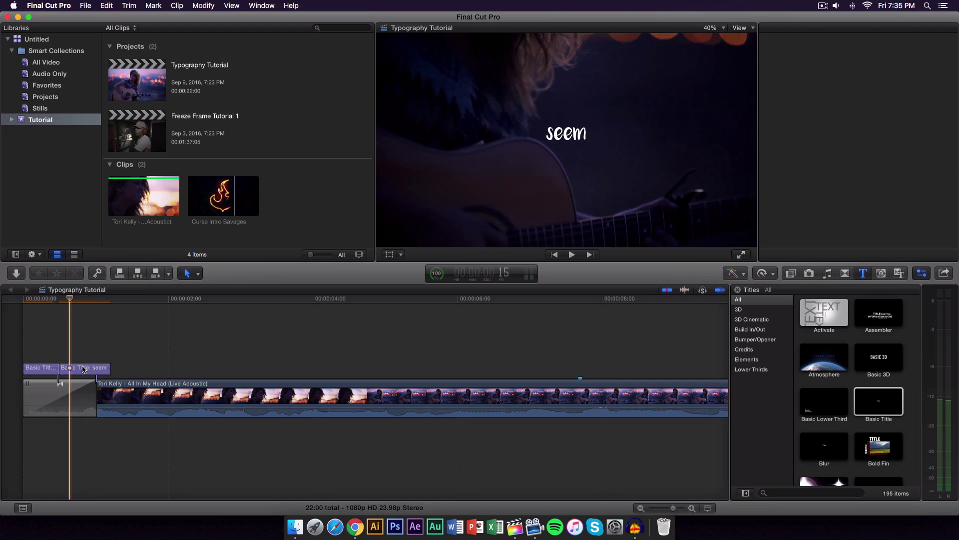
pyautogui.click(84, 369)
# Play the opening several times to check the timing of the "You" and "seem" titles against the vocals.
pyautogui.click(28, 300)
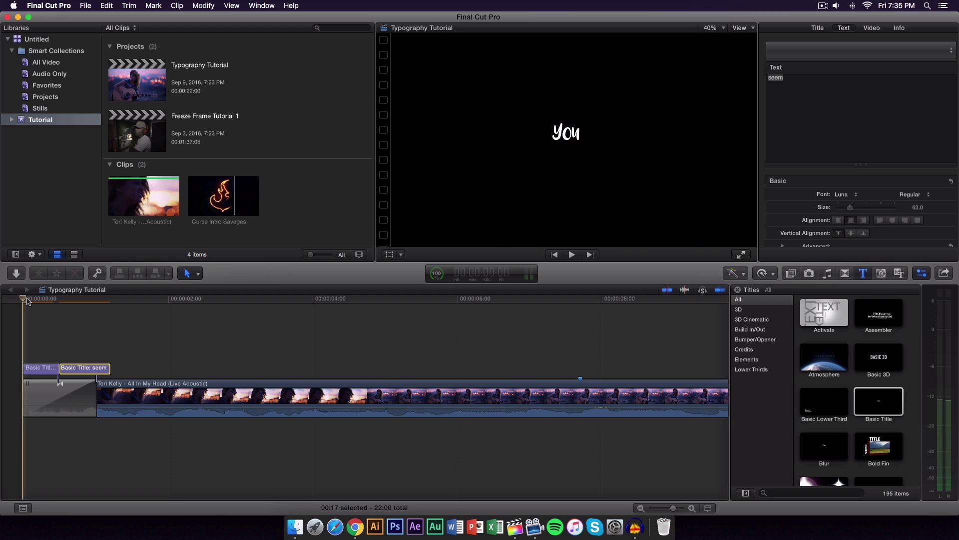
pyautogui.press('space')
pyautogui.press('space')
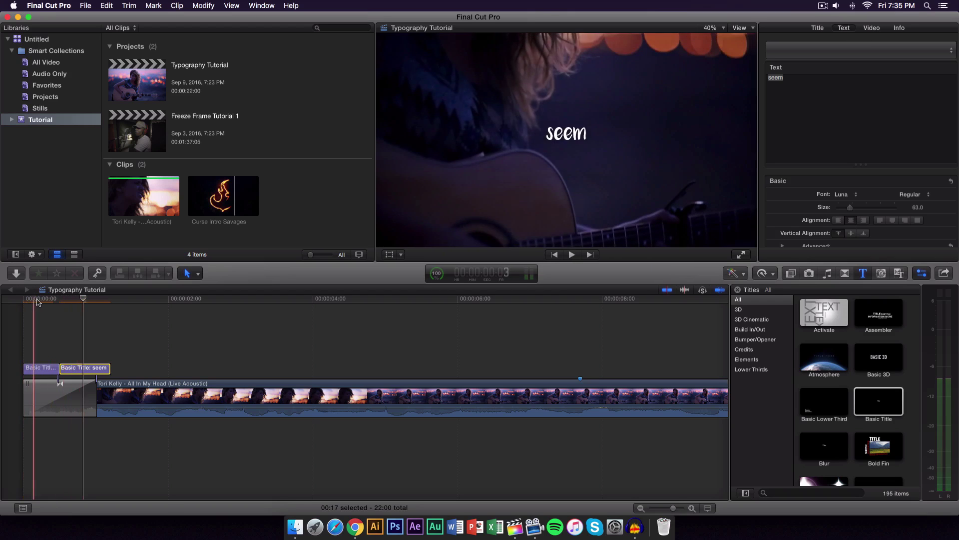
pyautogui.click(30, 300)
pyautogui.press('space')
pyautogui.press('space')
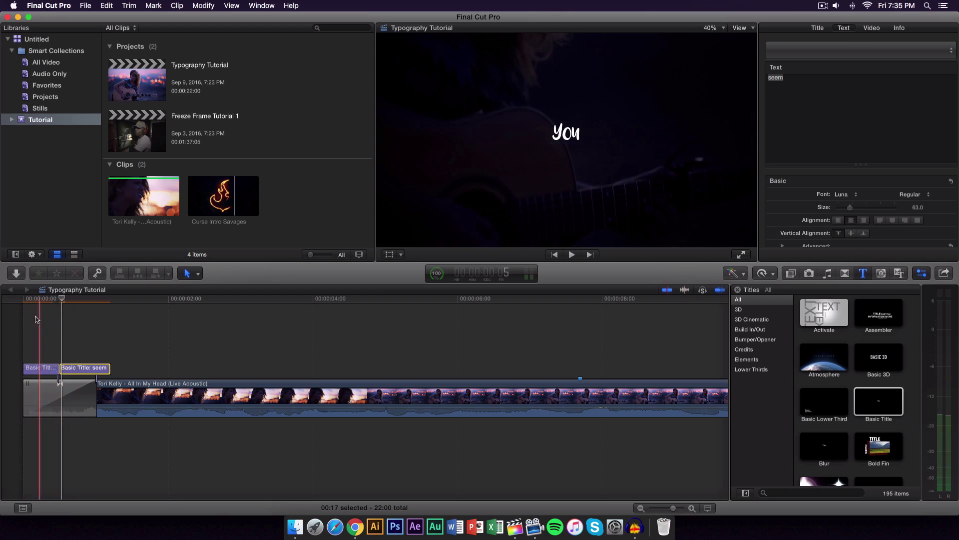
pyautogui.click(29, 306)
pyautogui.press('space')
pyautogui.press('space')
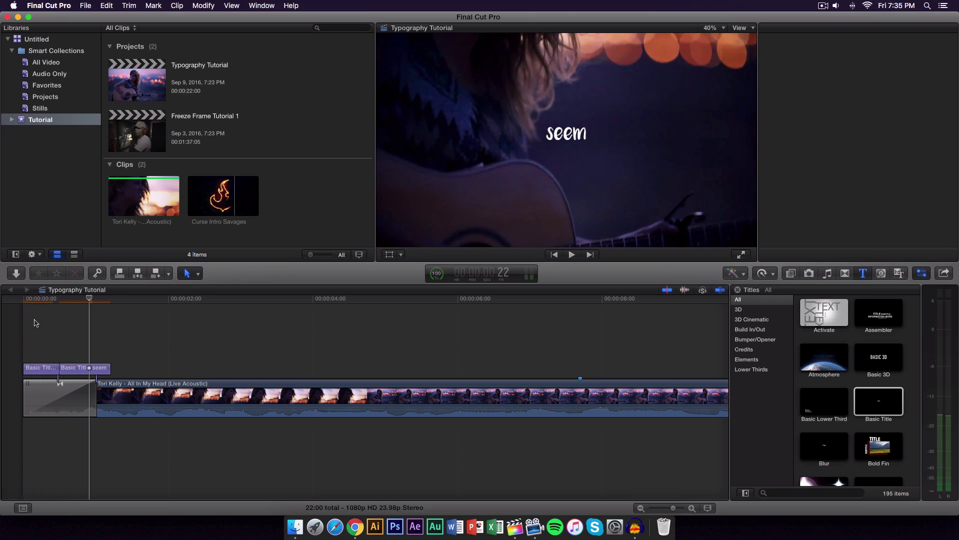
# Set the size of the "You" title to 117 and place the word in the upper-right area of the video frame.
pyautogui.click(73, 371)
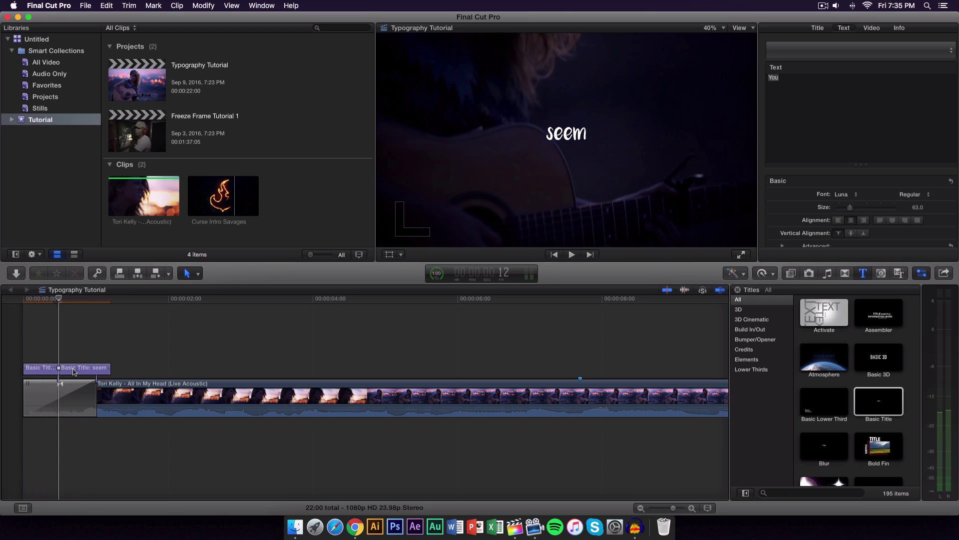
pyautogui.click(40, 368)
pyautogui.click(34, 368)
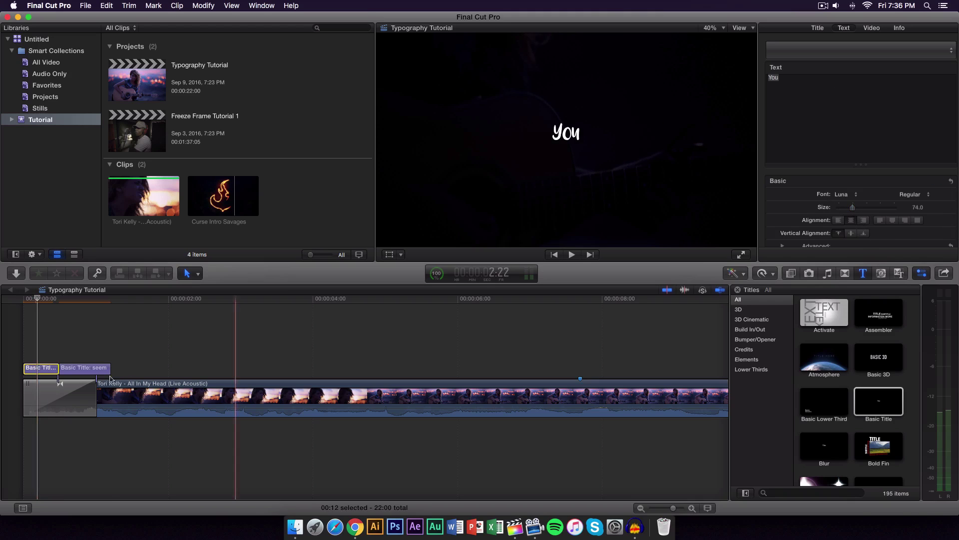
pyautogui.click(855, 211)
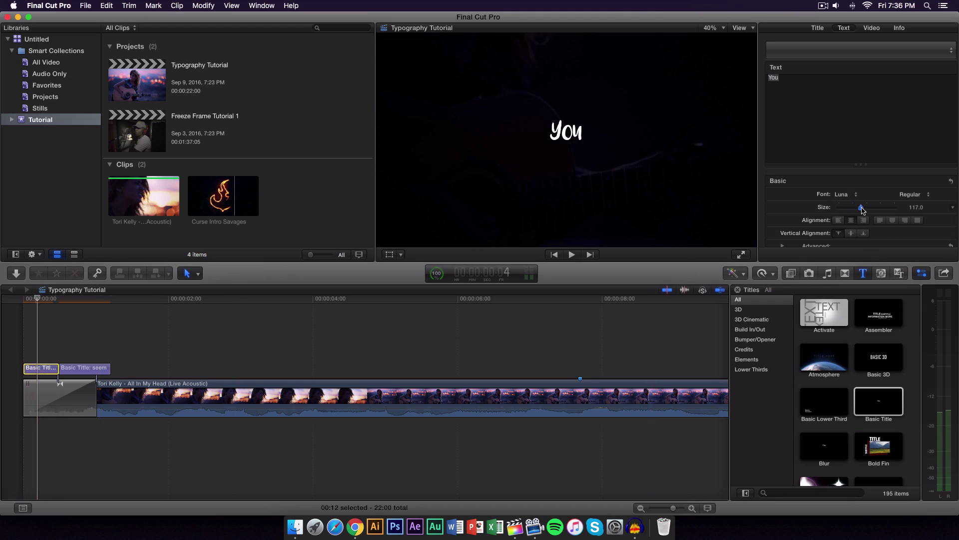
pyautogui.click(578, 130)
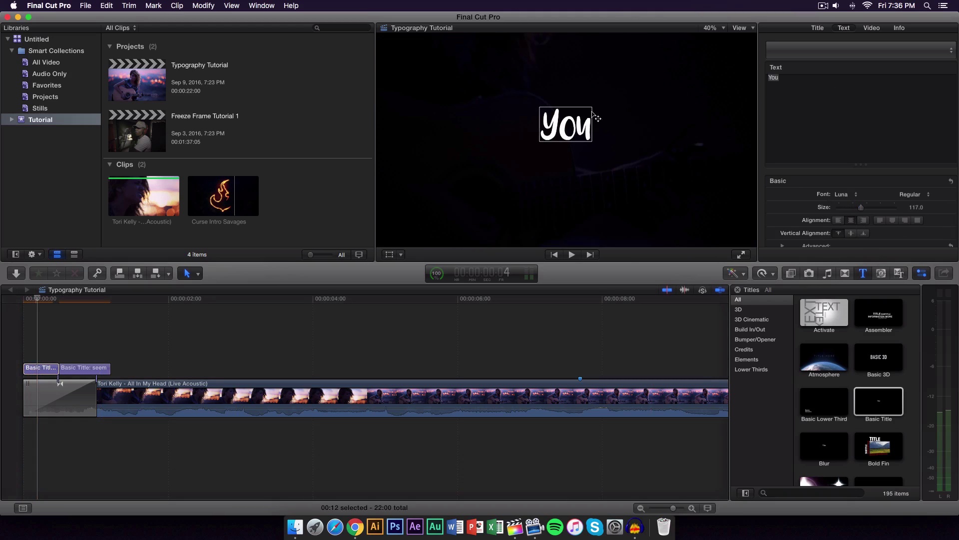
pyautogui.moveTo(673, 82); pyautogui.dragTo(696, 77)
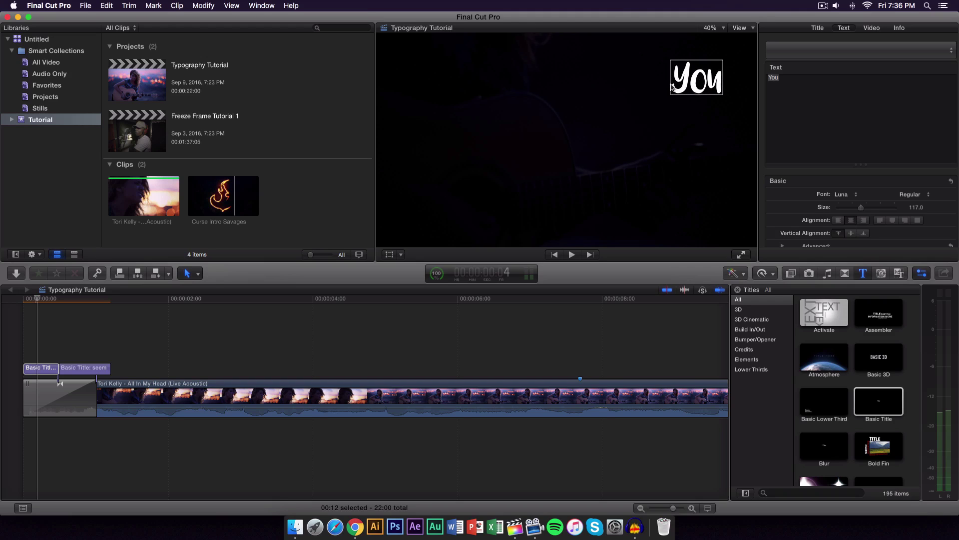
pyautogui.moveTo(683, 80); pyautogui.dragTo(677, 77)
# Extend the "You" title so that it ends together with the "seem" title.
pyautogui.click(177, 330)
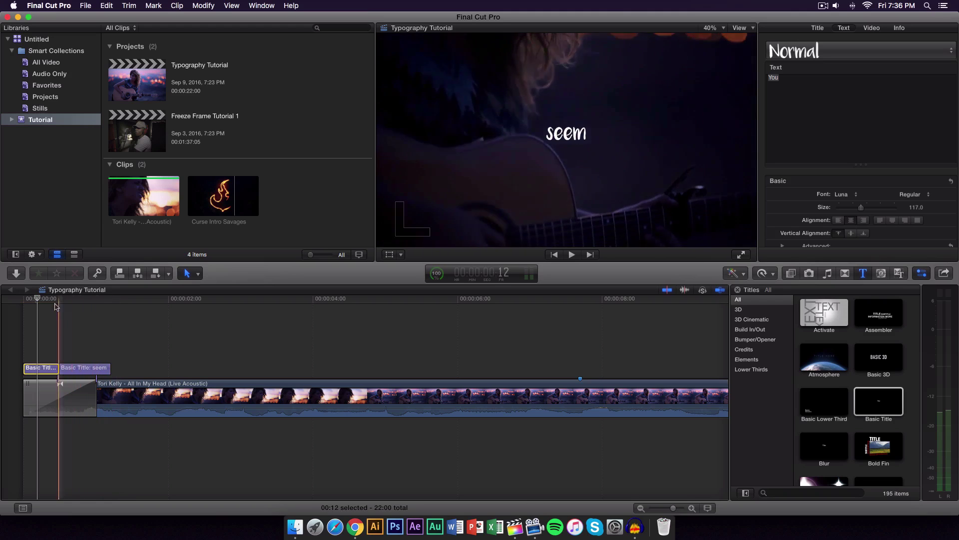
pyautogui.click(77, 370)
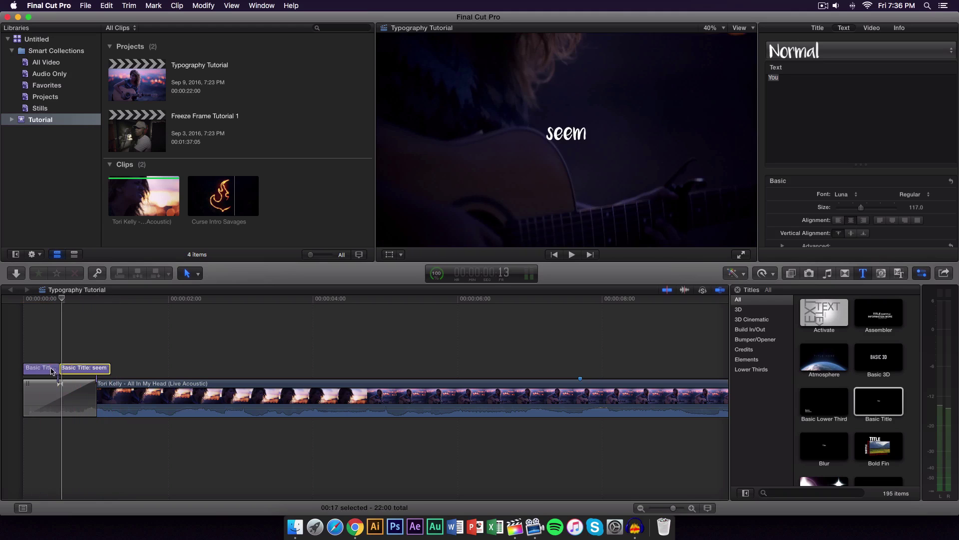
pyautogui.click(52, 370)
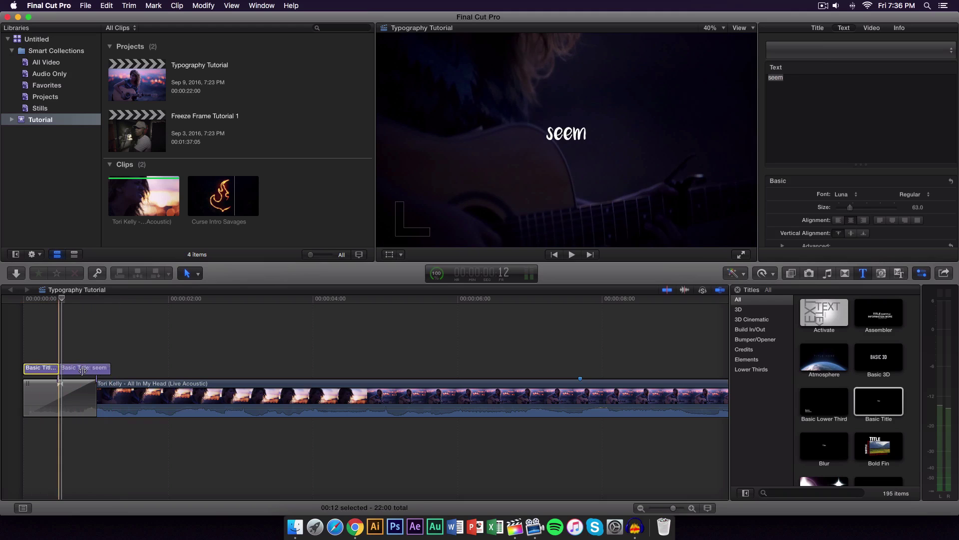
pyautogui.moveTo(83, 370); pyautogui.dragTo(110, 369)
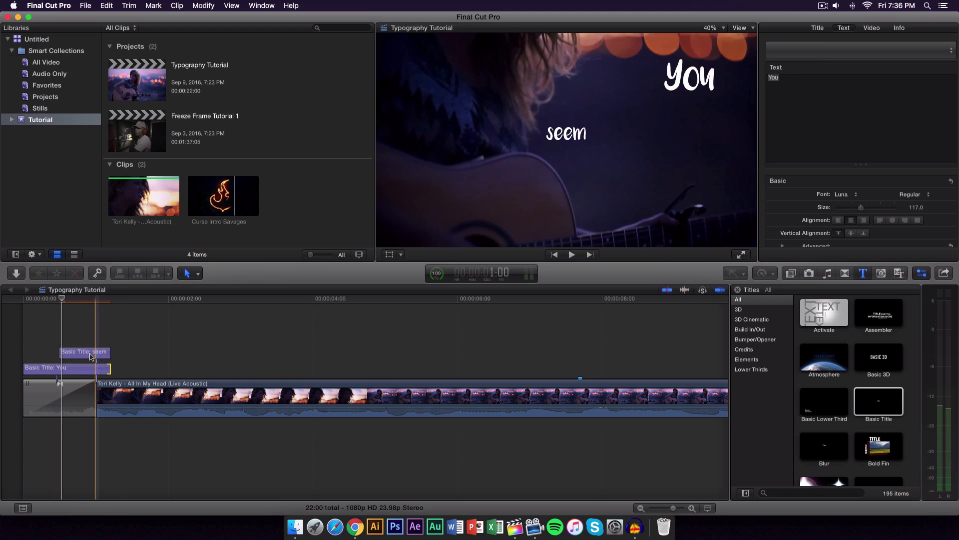
# Position the "seem" title directly beneath the word "You" in the video frame.
pyautogui.click(85, 353)
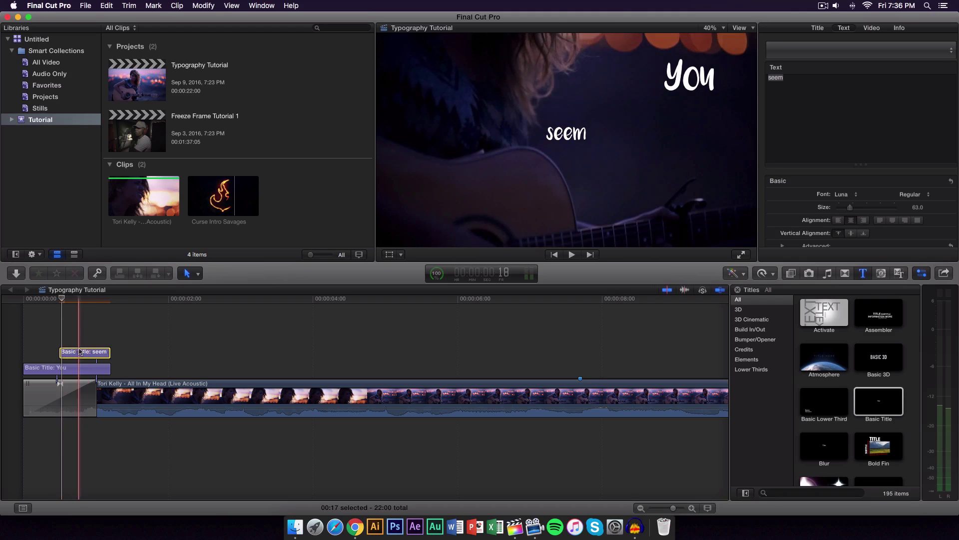
pyautogui.click(573, 139)
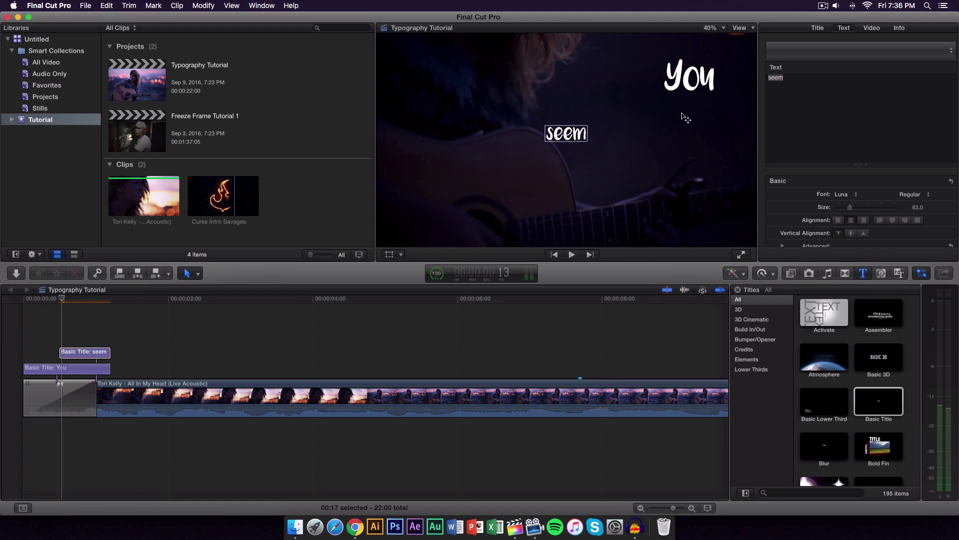
pyautogui.moveTo(686, 119)
pyautogui.mouseDown()
pyautogui.moveTo(721, 106)
pyautogui.moveTo(698, 110)
pyautogui.moveTo(692, 101)
pyautogui.mouseUp()
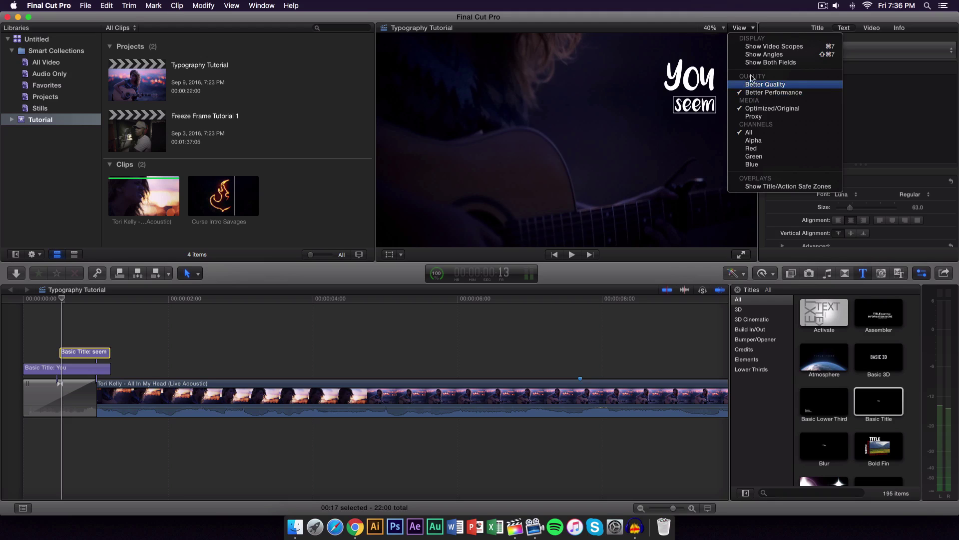
pyautogui.click(667, 25)
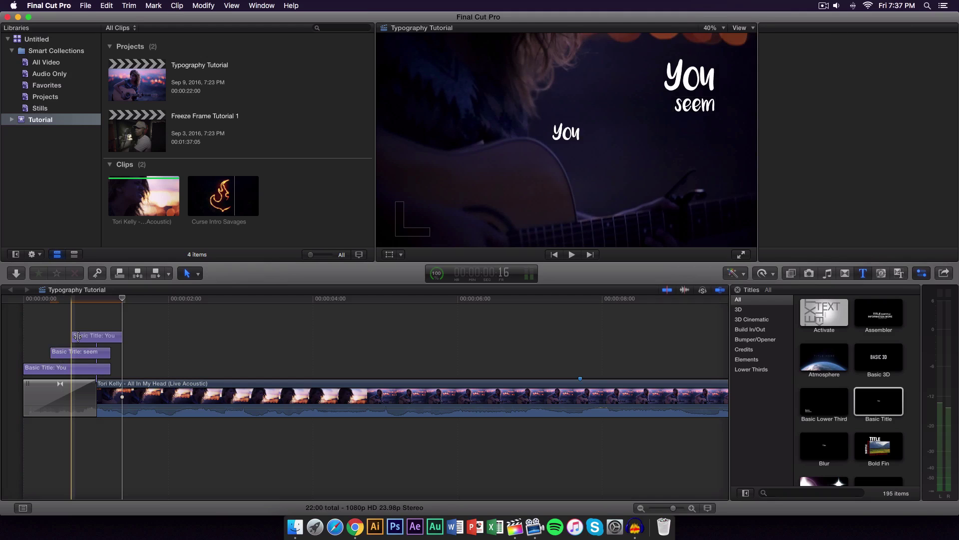
# Change the text of the copied "You" title stacked above "seem" to "so".
pyautogui.doubleClick(79, 339)
pyautogui.doubleClick(80, 337)
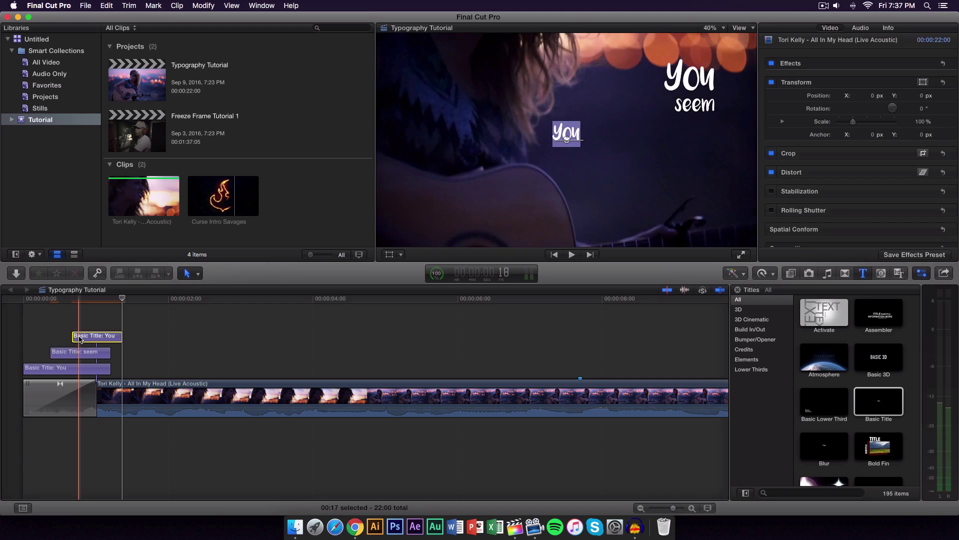
pyautogui.click(73, 317)
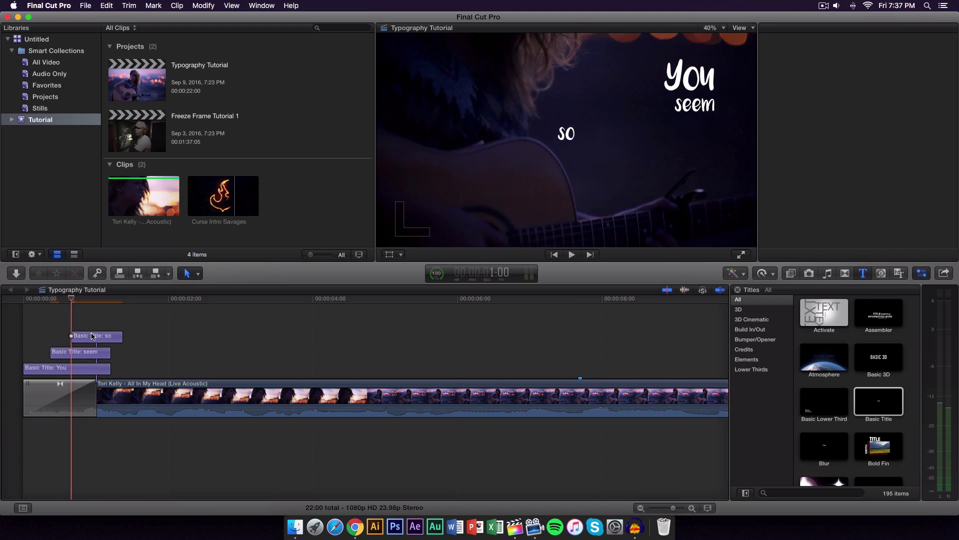
# Place the "so" title just left of "seem" in the video frame and set its size to 96.
pyautogui.click(568, 136)
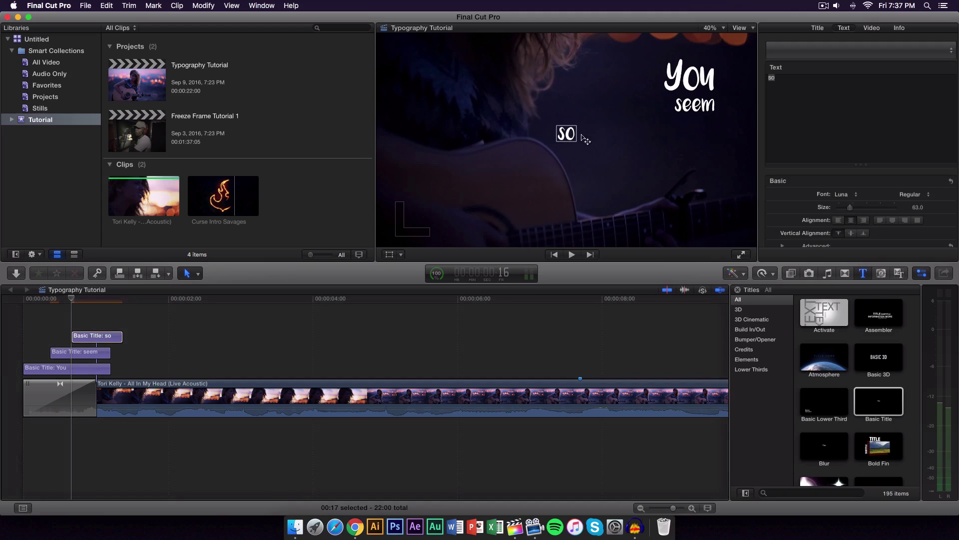
pyautogui.moveTo(625, 121); pyautogui.dragTo(580, 131)
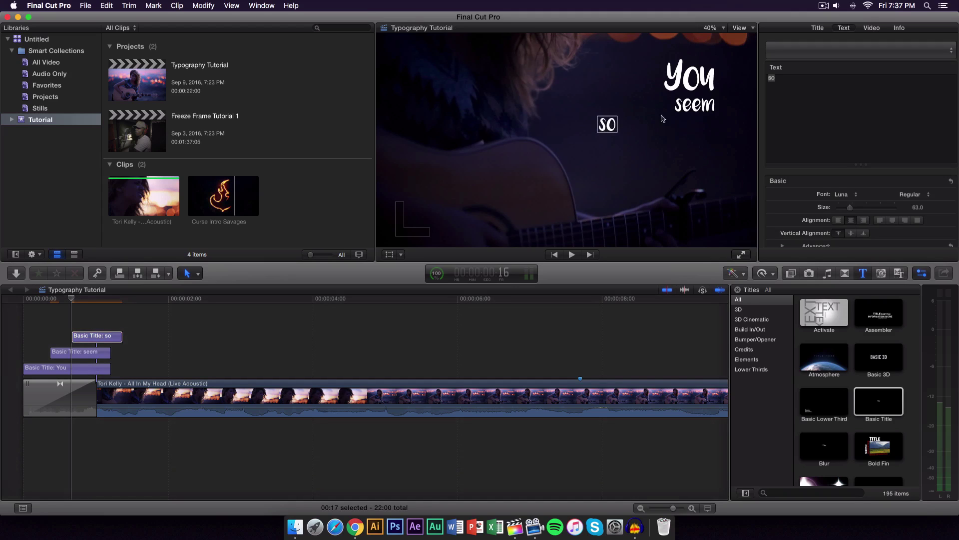
pyautogui.moveTo(619, 125); pyautogui.dragTo(668, 102)
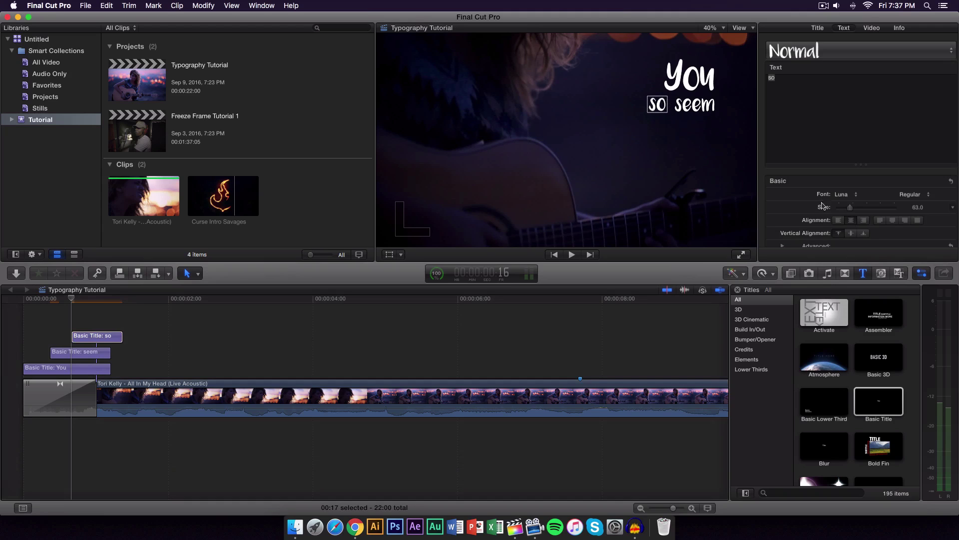
pyautogui.moveTo(852, 208); pyautogui.dragTo(856, 207)
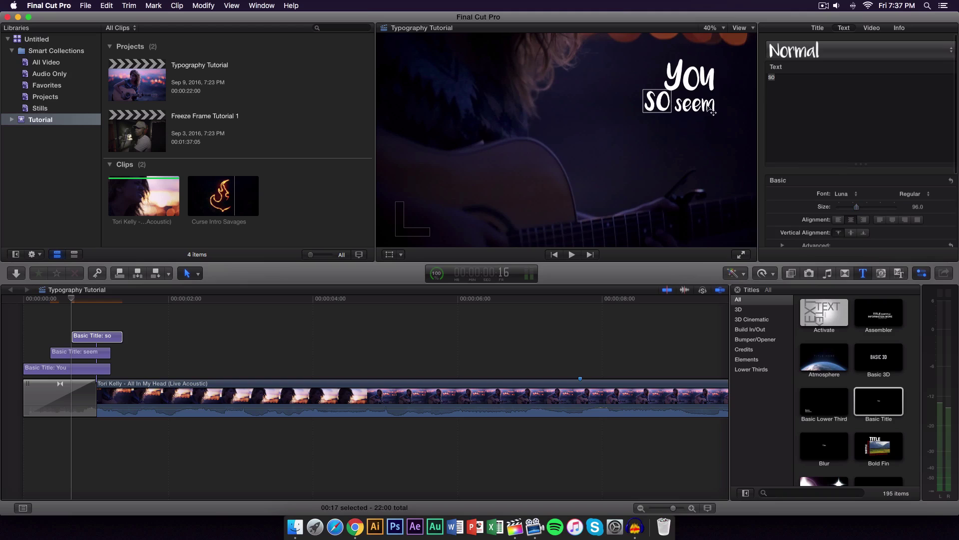
pyautogui.moveTo(662, 103); pyautogui.dragTo(664, 108)
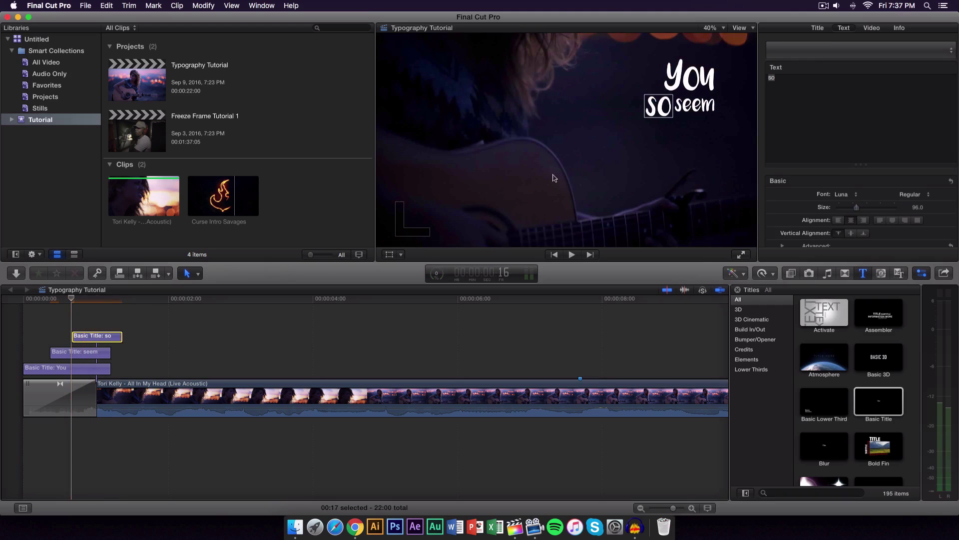
# Play the opening from the start and trim the end of the "so" title to match the "You" and "seem" titles.
pyautogui.press('space')
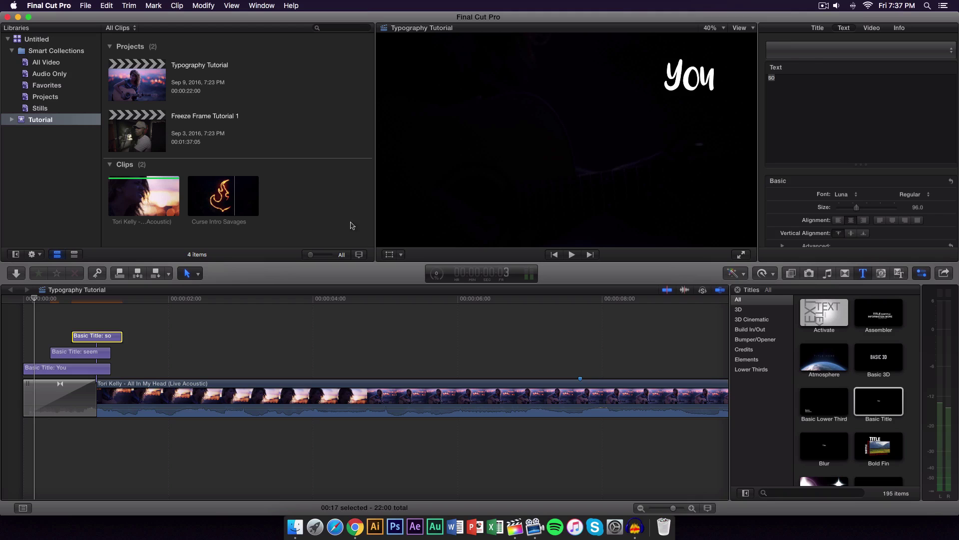
pyautogui.click(15, 301)
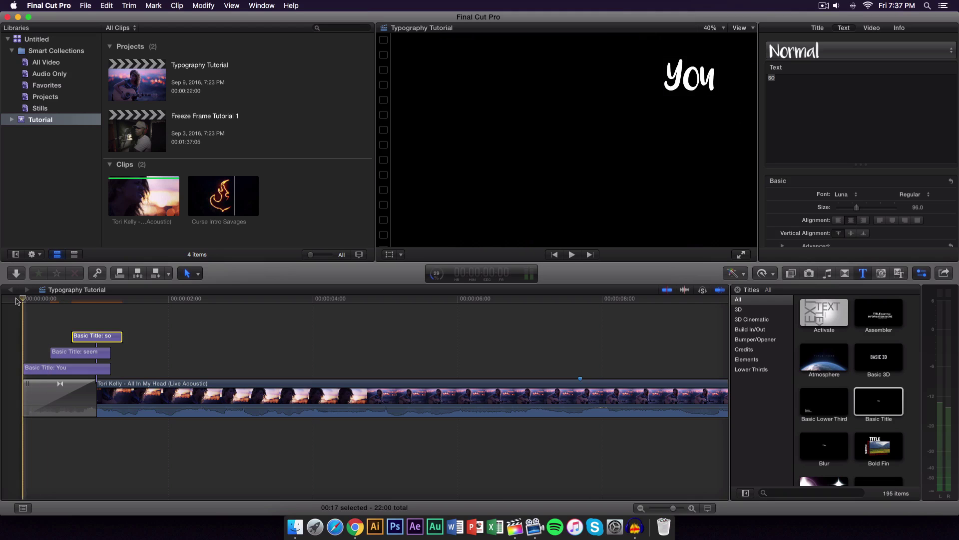
pyautogui.press('space')
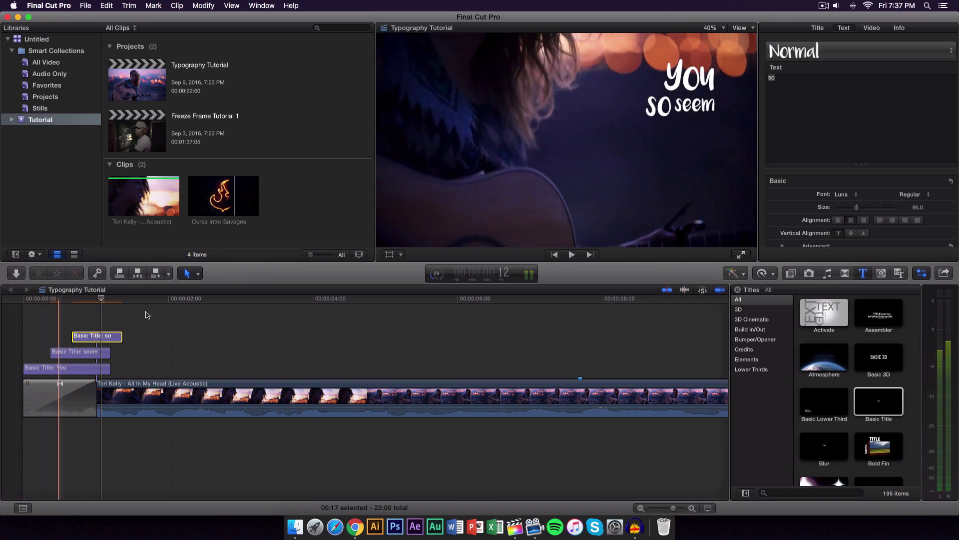
pyautogui.moveTo(121, 335)
pyautogui.mouseDown()
pyautogui.moveTo(99, 335)
pyautogui.moveTo(110, 335)
pyautogui.mouseUp()
# Play back the opening to check the timing of the word titles against the vocals.
pyautogui.press('space')
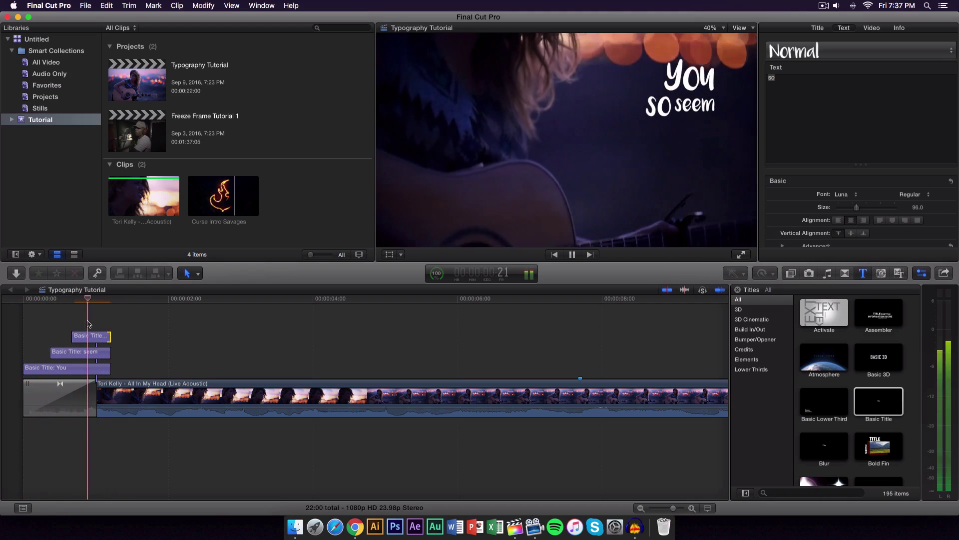
pyautogui.press('space')
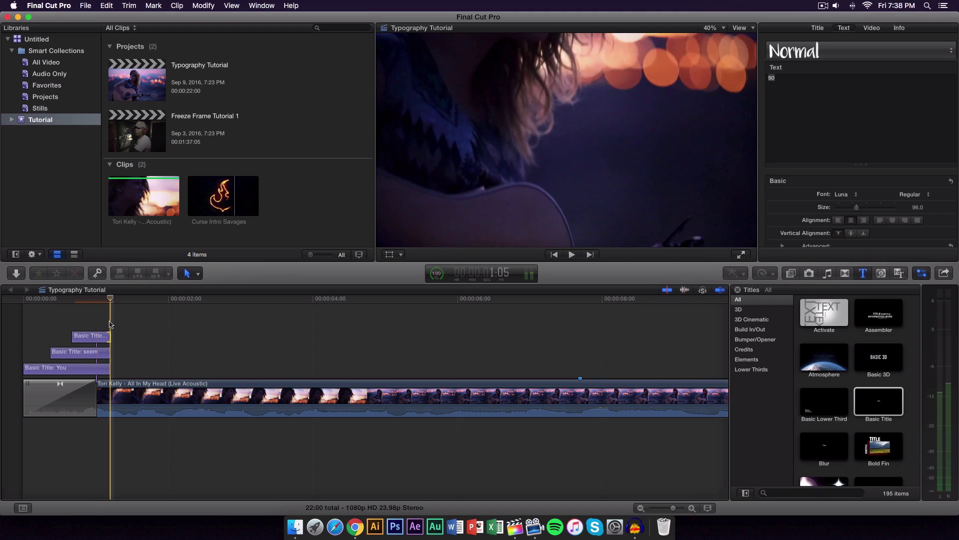
pyautogui.press('space')
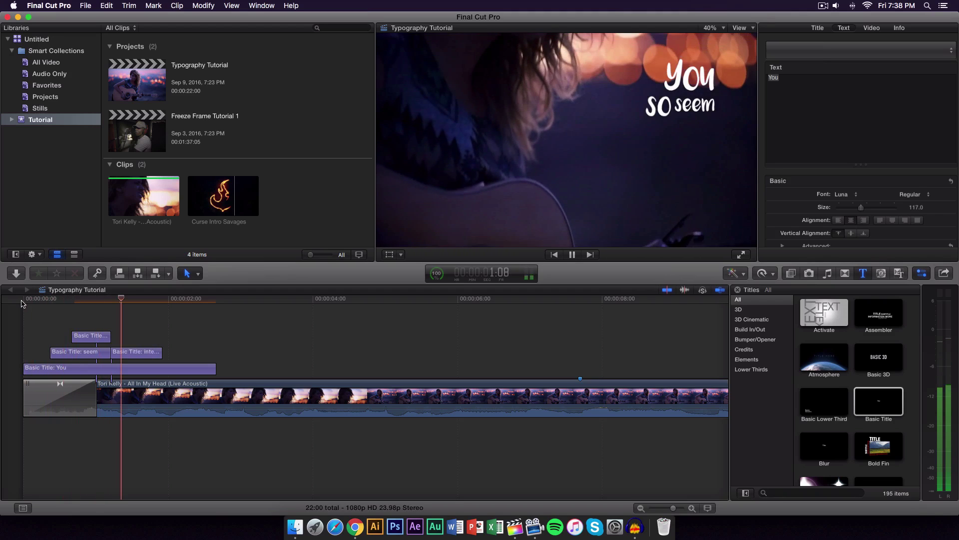
pyautogui.press('space')
# Set the size of the "interested" title to 114 and position it below the "so seem" line in the video frame.
pyautogui.press('c')
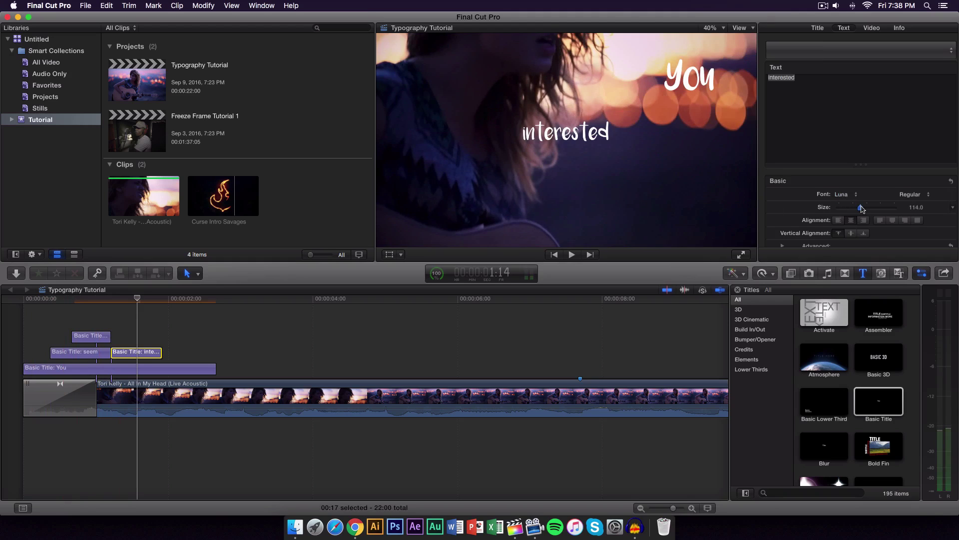
pyautogui.scroll(-1, 861, 205)
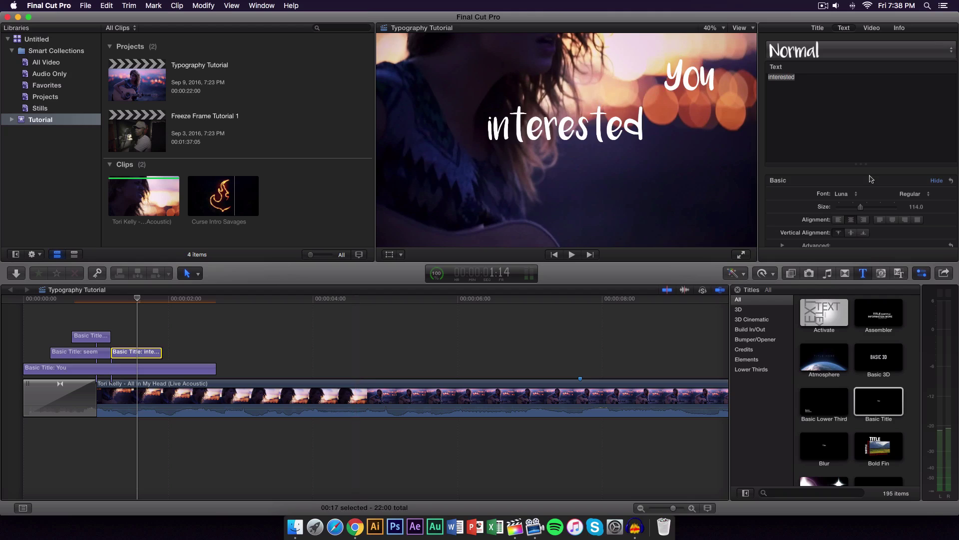
pyautogui.click(620, 140)
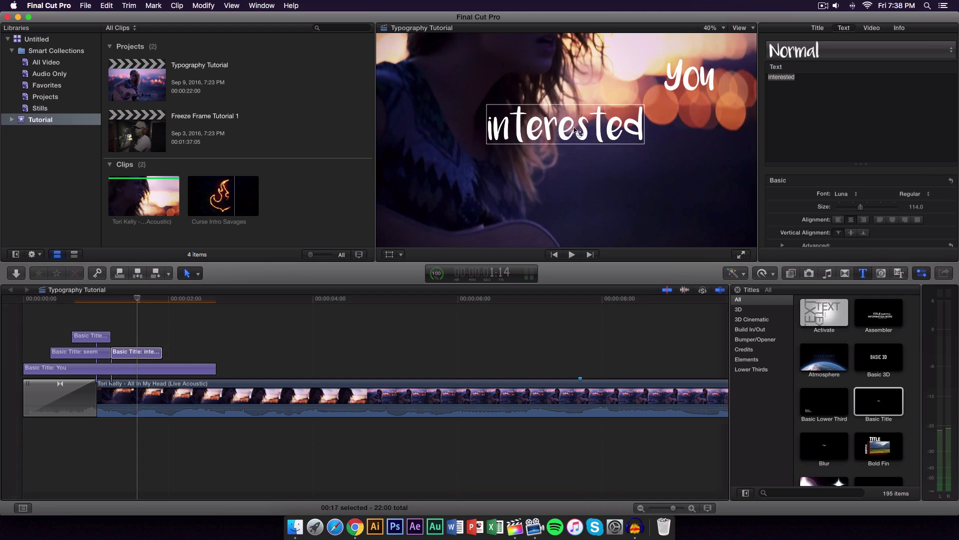
pyautogui.moveTo(651, 144); pyautogui.dragTo(723, 154)
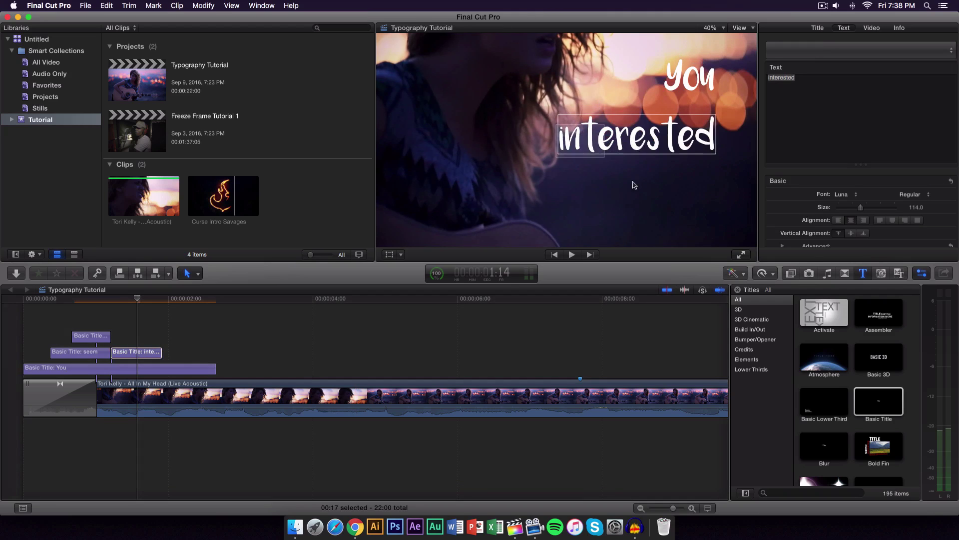
pyautogui.moveTo(628, 127)
pyautogui.mouseDown()
pyautogui.moveTo(644, 141)
pyautogui.moveTo(634, 144)
pyautogui.mouseUp()
# Extend the "seem" and "so" titles and shorten the "You" title so that all end together with the "interested" title.
pyautogui.click(83, 355)
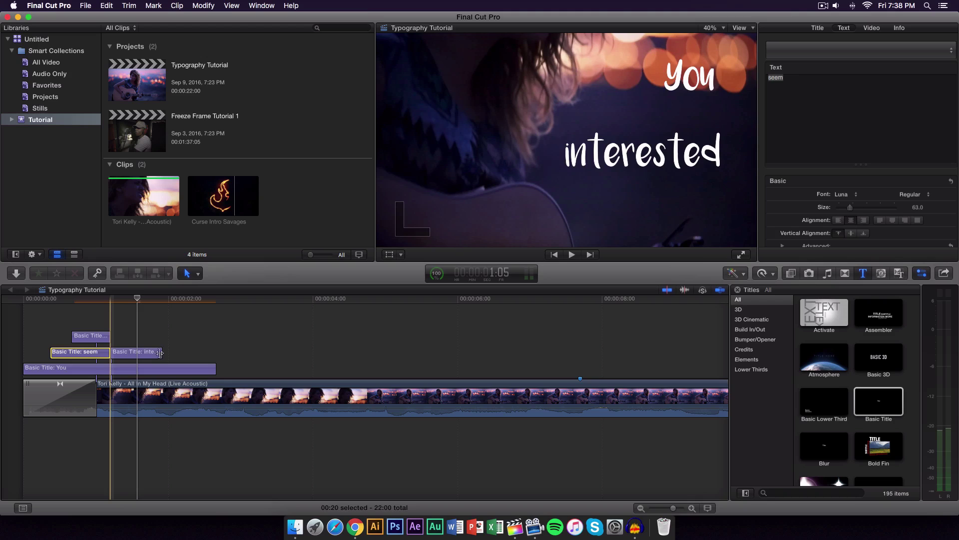
pyautogui.moveTo(160, 353); pyautogui.dragTo(160, 354)
pyautogui.click(186, 369)
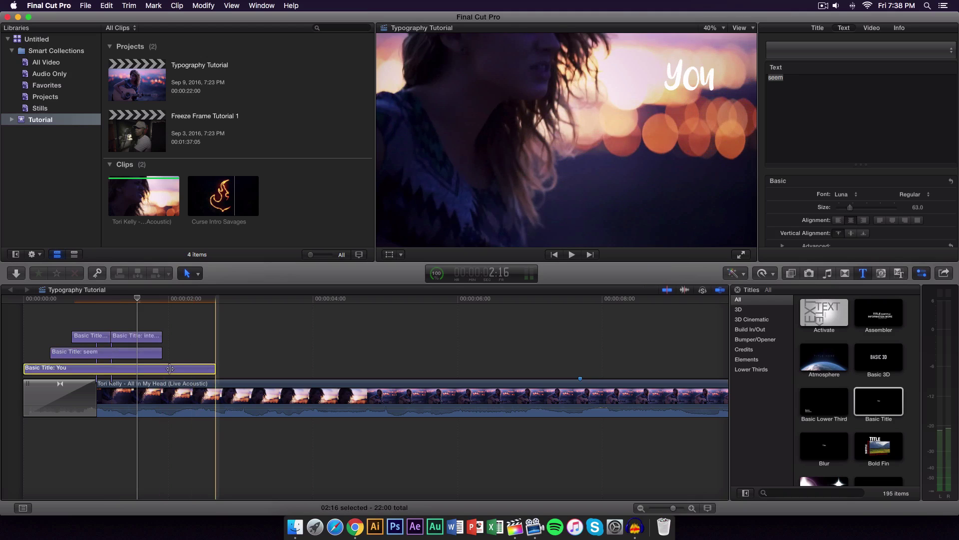
pyautogui.moveTo(215, 368); pyautogui.dragTo(162, 337)
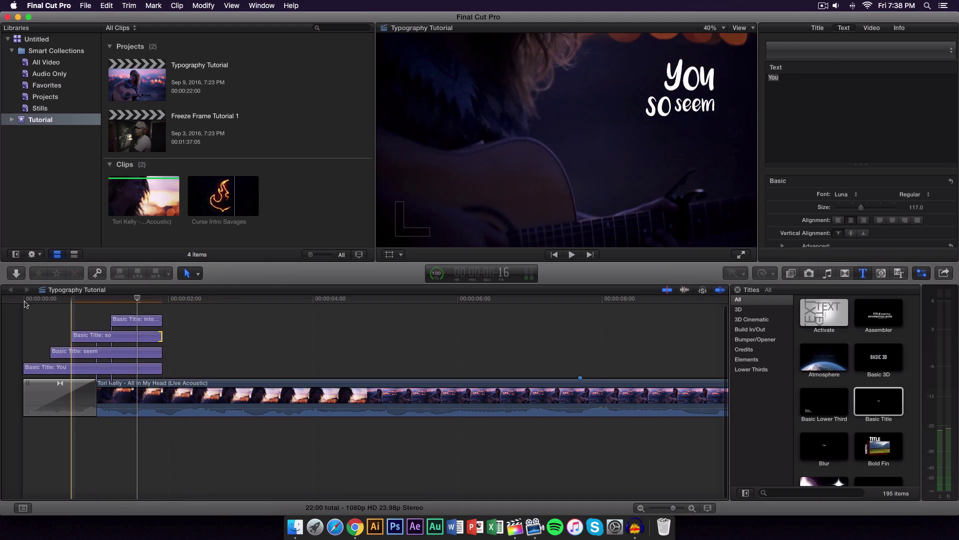
# Play the project from the start to review the full "You seem so interested" phrase with the vocals.
pyautogui.click(24, 303)
pyautogui.press('space')
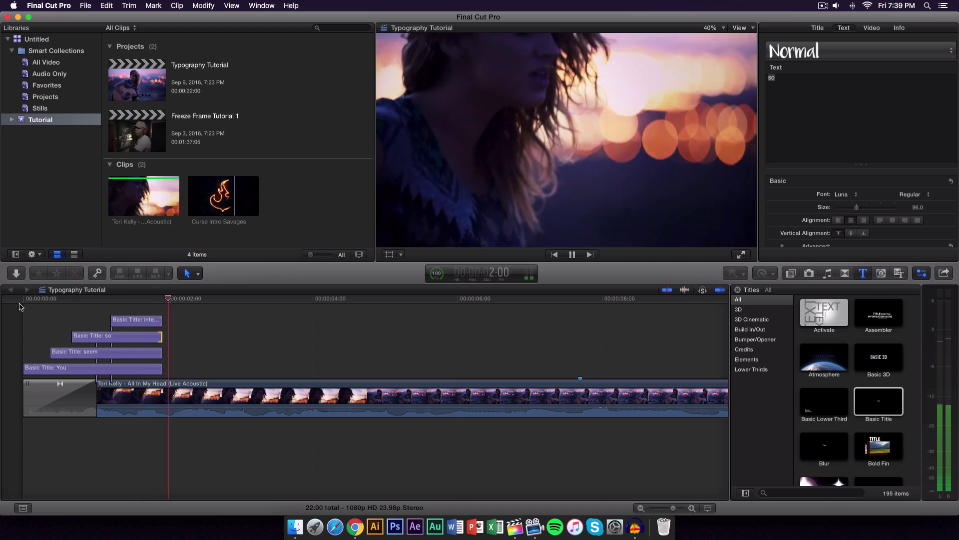
pyautogui.press('space')
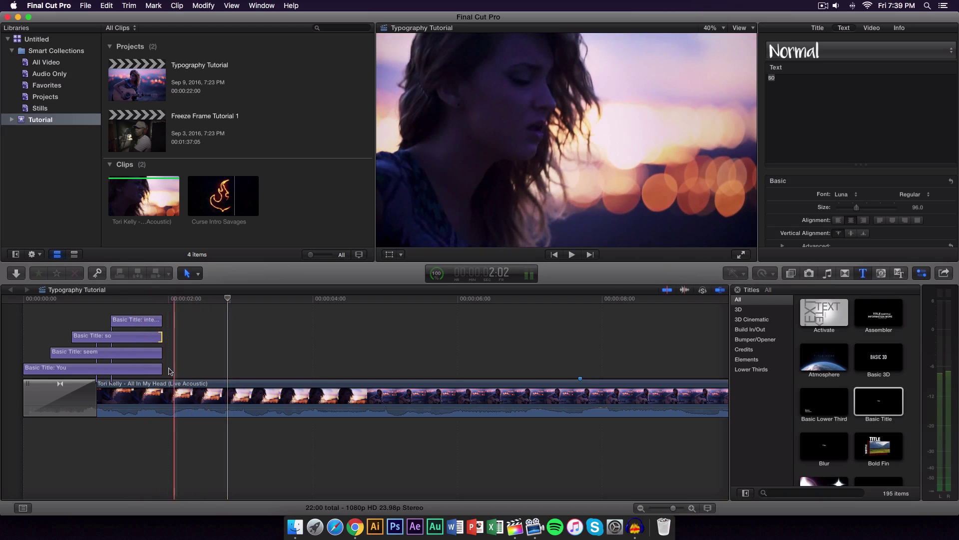
# Extend the "You", "seem", "so" and "interested" titles so that all four end together at about 2:20.
pyautogui.moveTo(161, 368); pyautogui.dragTo(228, 367)
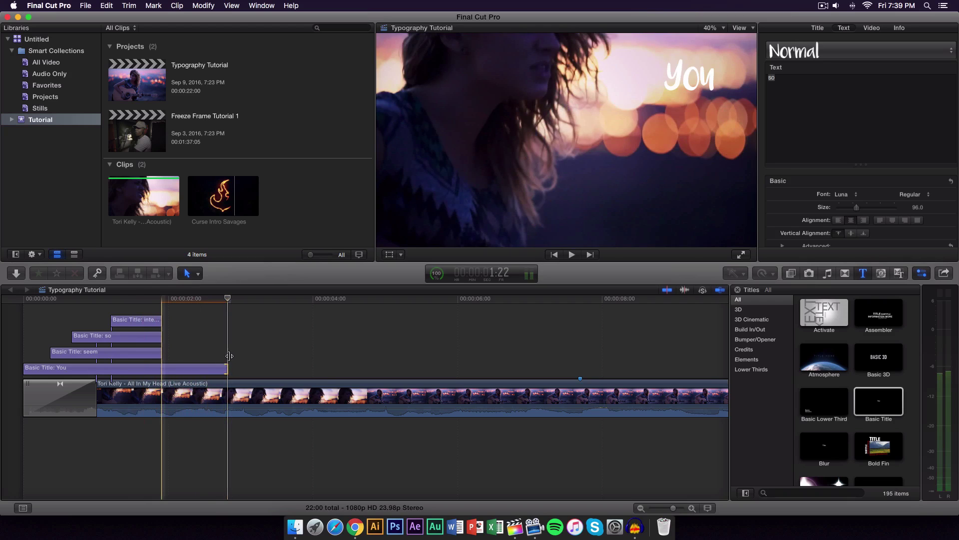
pyautogui.moveTo(161, 351); pyautogui.dragTo(227, 351)
pyautogui.moveTo(161, 336); pyautogui.dragTo(227, 319)
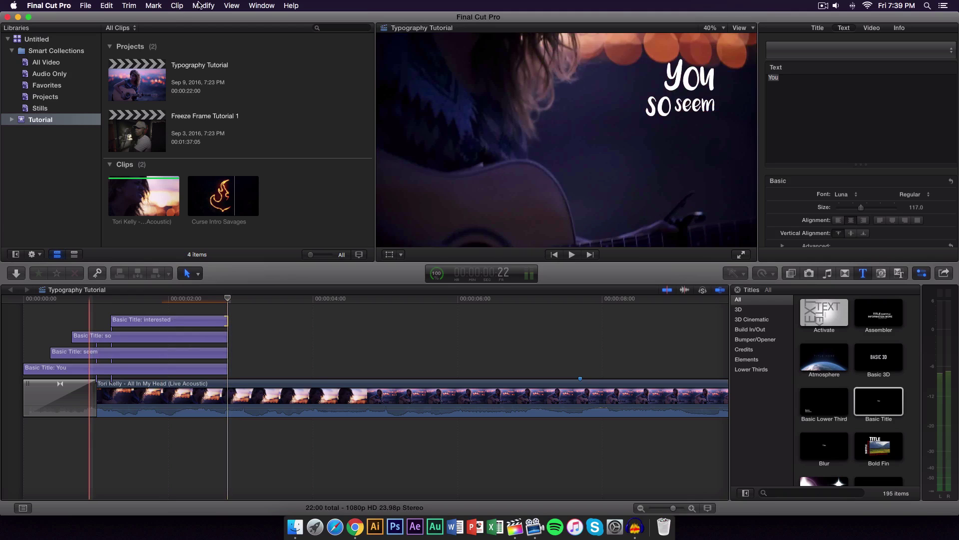
# Render the entire project and play back the opening phrase from the start.
pyautogui.click(205, 5)
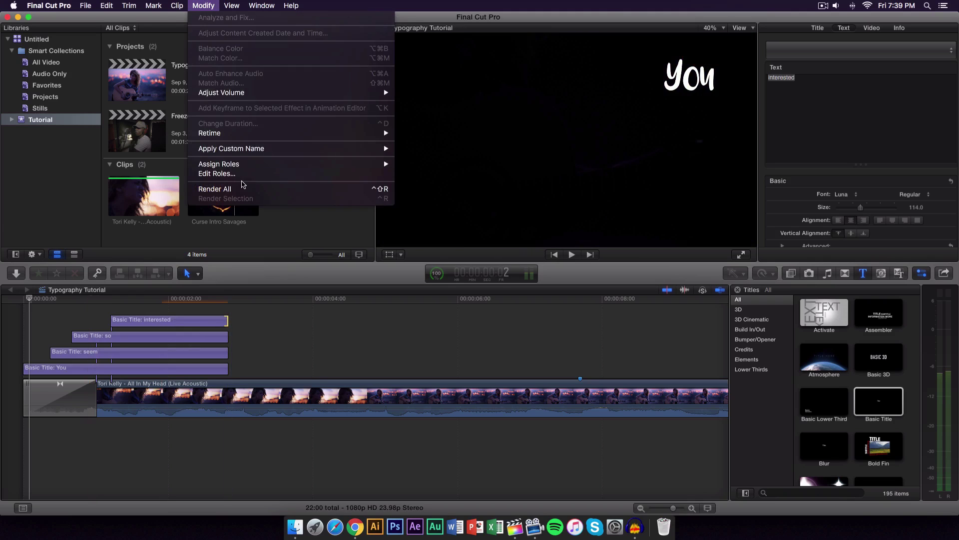
pyautogui.click(217, 6)
pyautogui.click(203, 5)
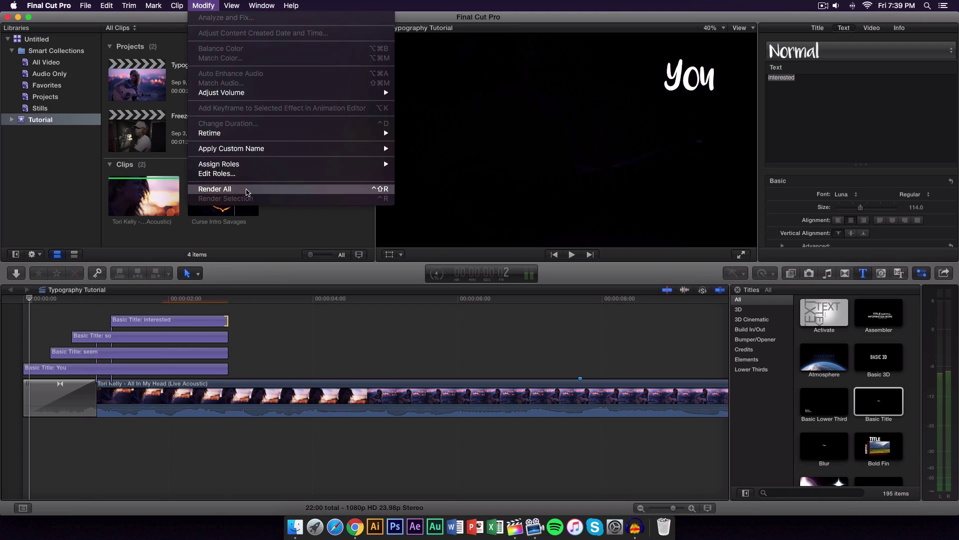
pyautogui.click(249, 188)
pyautogui.press('space')
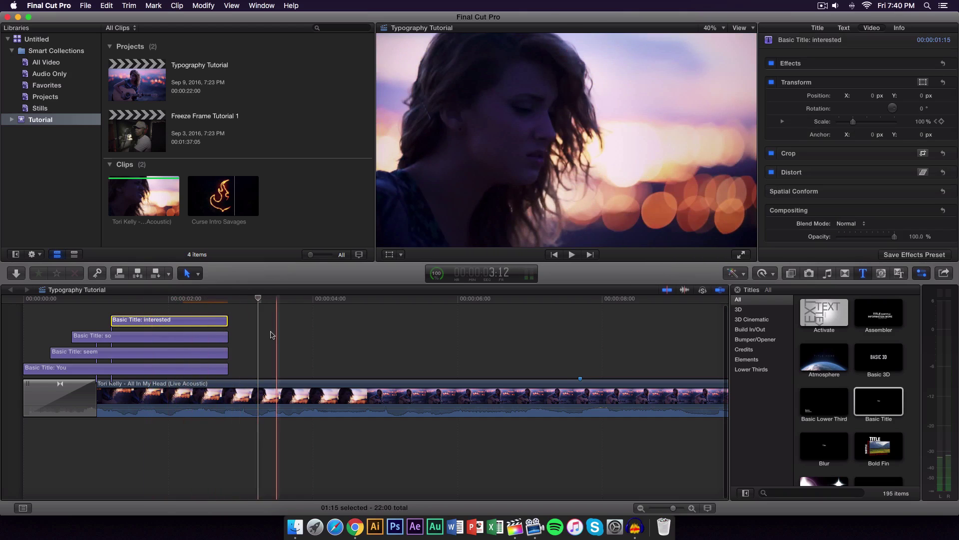
# Copy the opening "You" title and paste it above the music clip at 3:06.
pyautogui.hscroll(1, 267, 334)
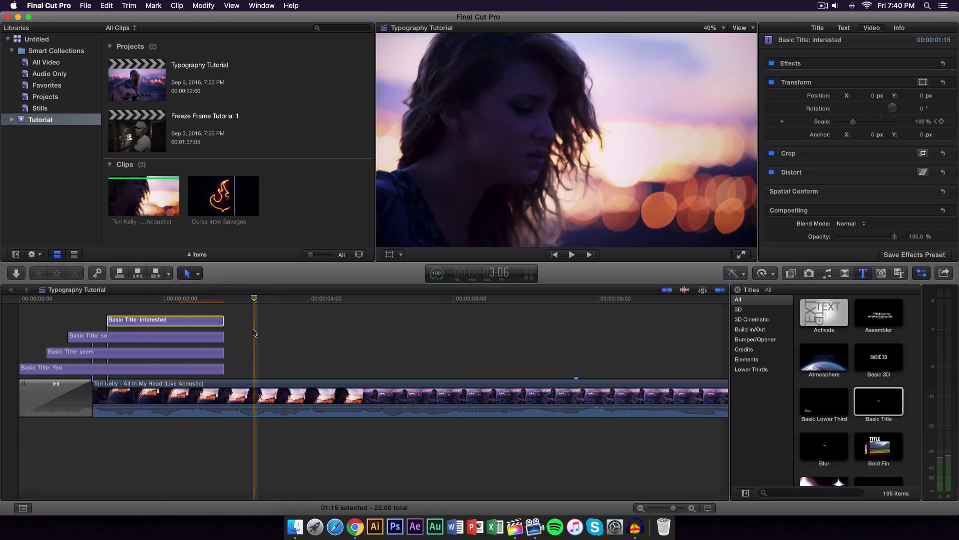
pyautogui.click(254, 333)
pyautogui.click(205, 372)
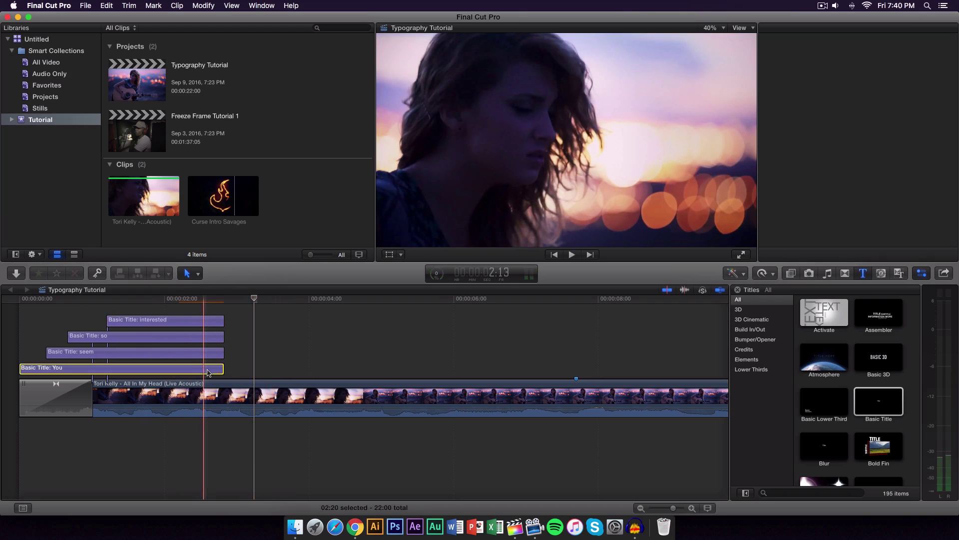
pyautogui.press('super+c')
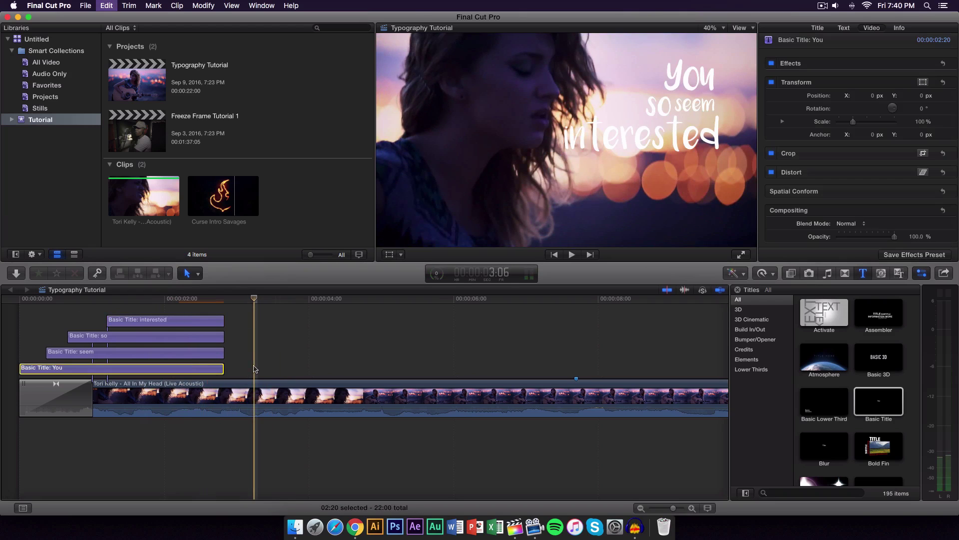
pyautogui.press('super+v')
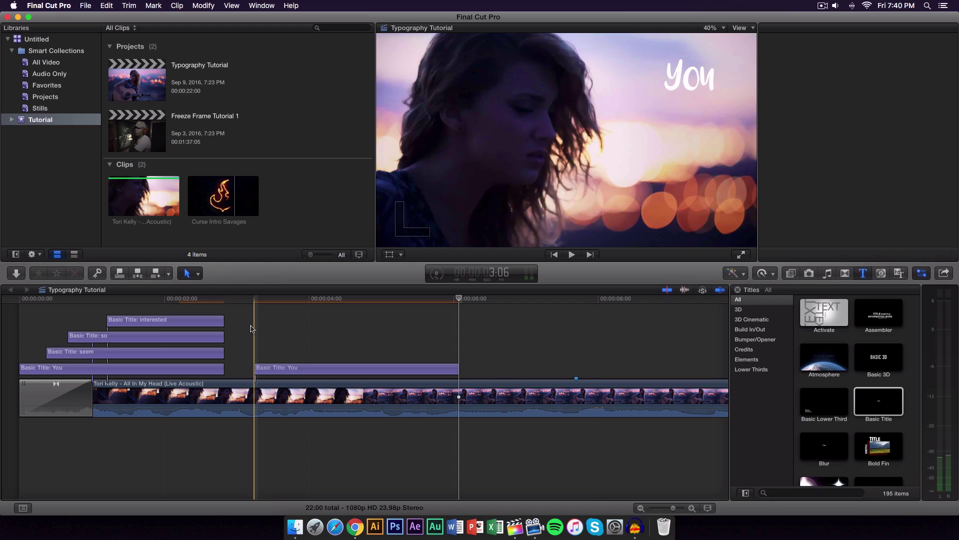
# Play from the pasted title to hear the vocal and change the title's text to "Could".
pyautogui.press('super+4')
pyautogui.press('space')
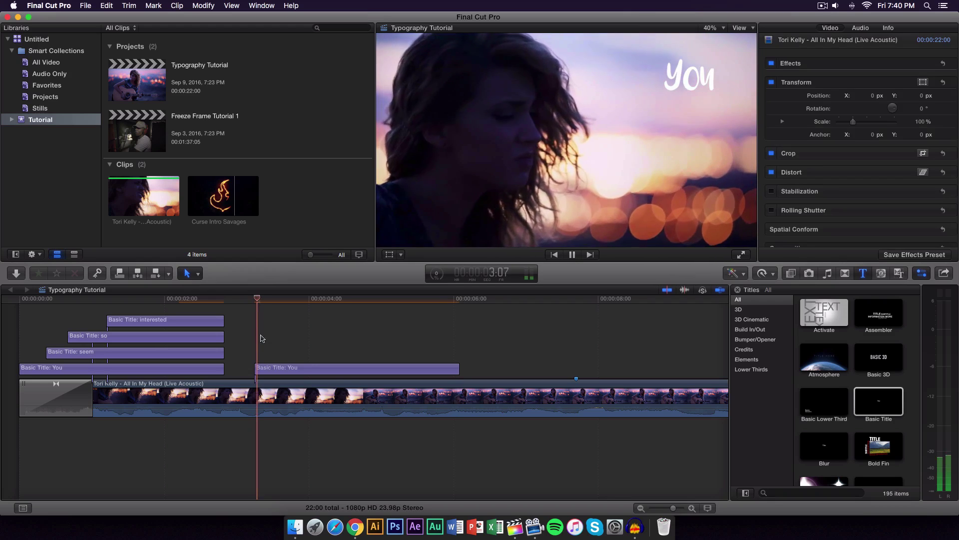
pyautogui.click(271, 369)
pyautogui.press('space')
pyautogui.doubleClick(272, 368)
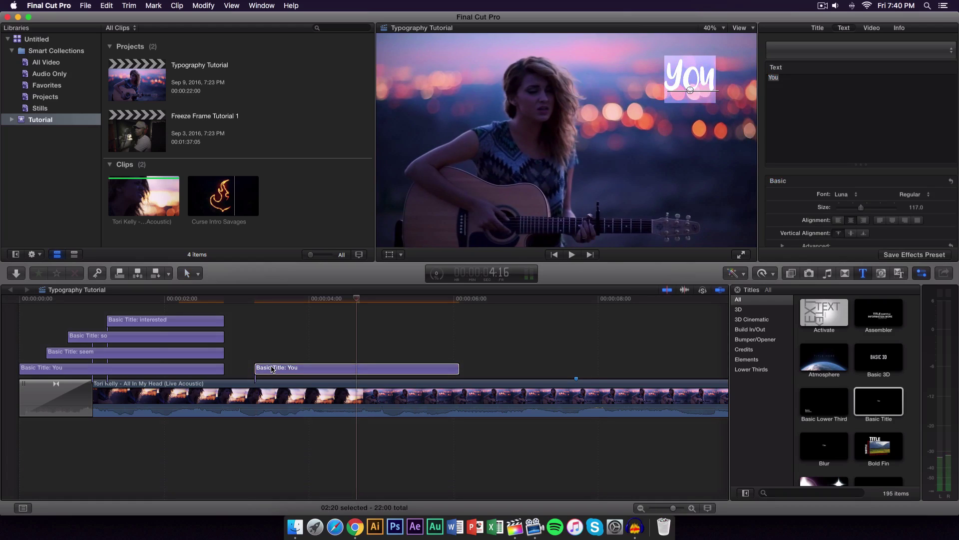
pyautogui.write('Coul')
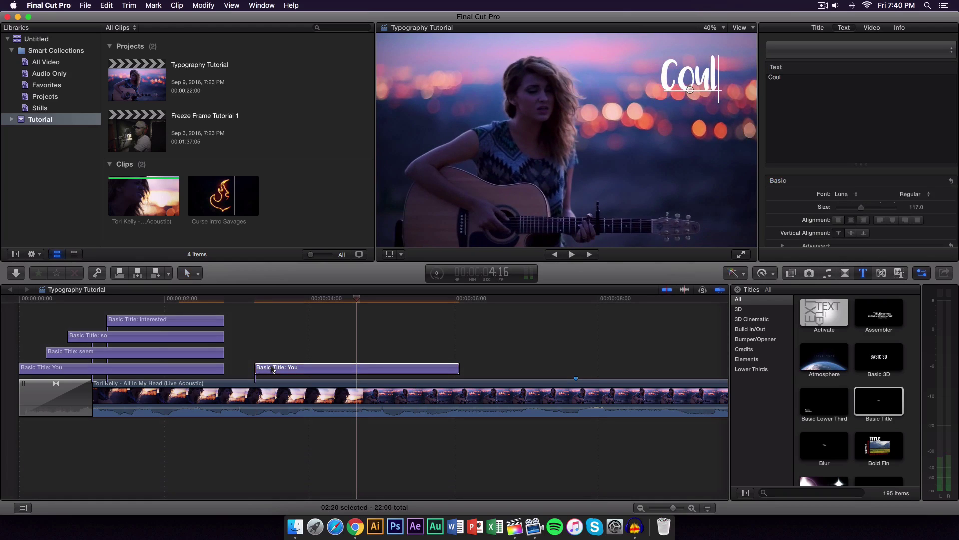
pyautogui.write('d')
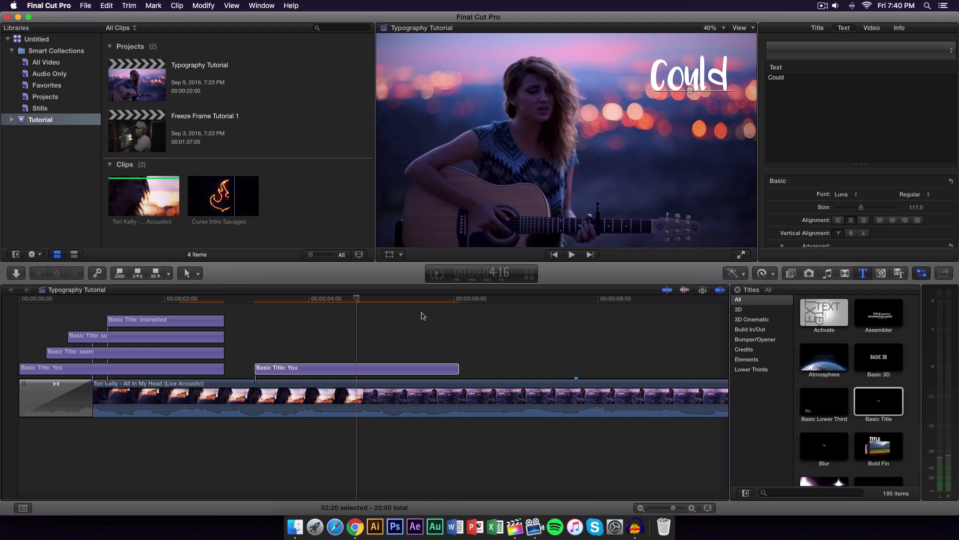
# Move the "Could" title further left and slightly higher in the video frame.
pyautogui.click(260, 303)
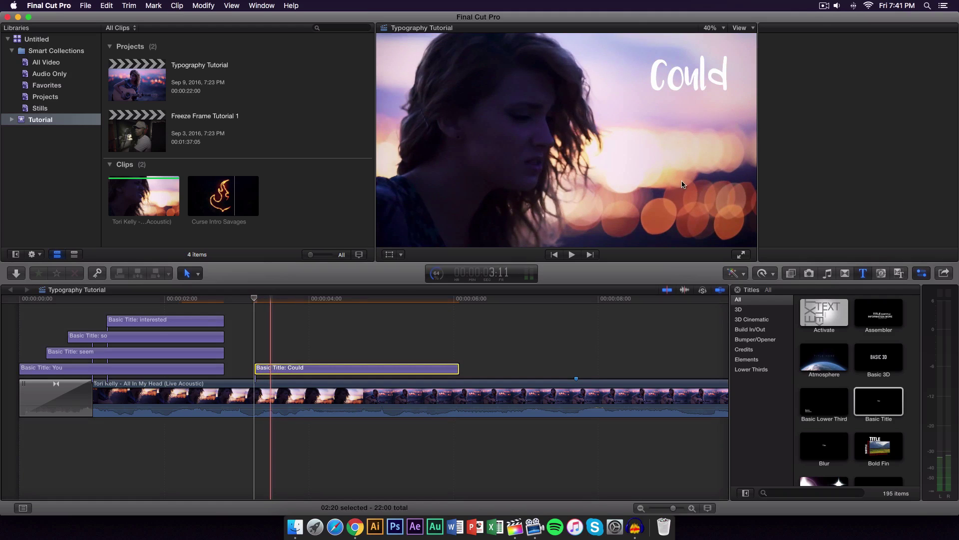
pyautogui.press('cmd+4')
pyautogui.click(658, 79)
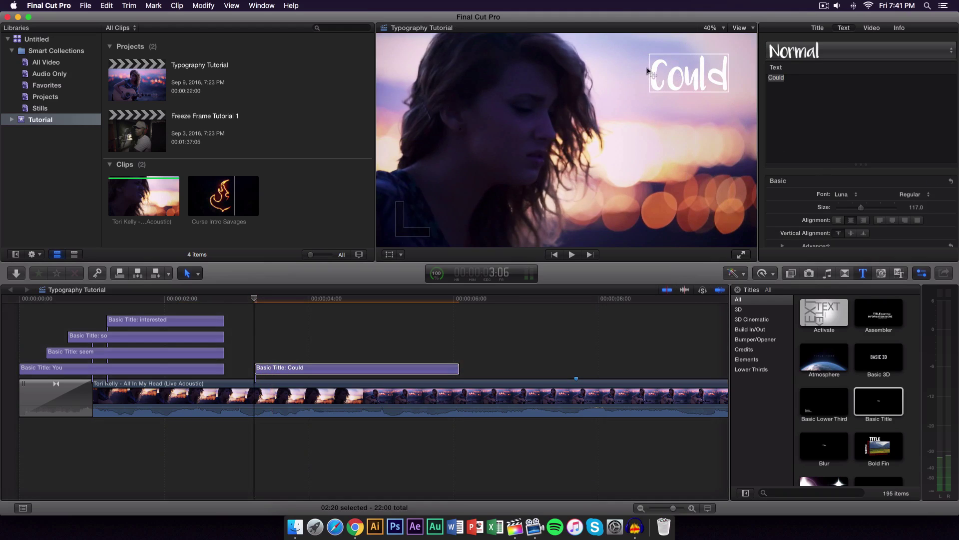
pyautogui.moveTo(644, 76); pyautogui.dragTo(600, 70)
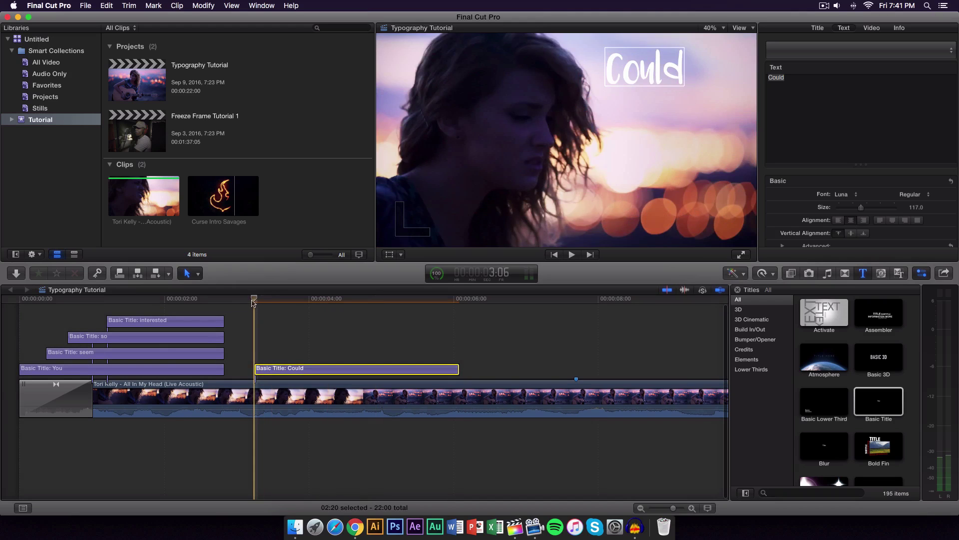
# Play the start of the "Could" phrase to find the second word and paste a "You" title at 3:12.
pyautogui.click(245, 299)
pyautogui.hscroll(1, 246, 301)
pyautogui.press('space')
pyautogui.press('space')
pyautogui.click(234, 301)
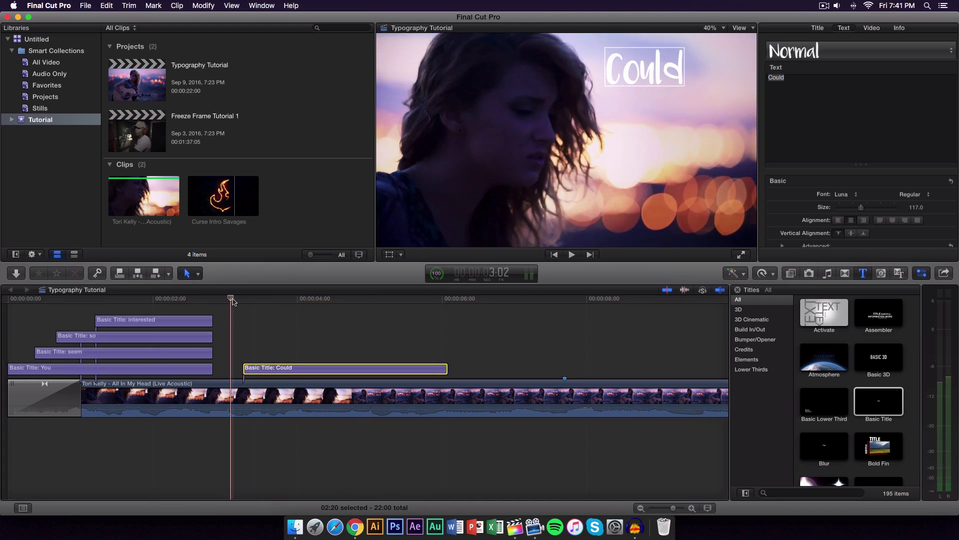
pyautogui.click(239, 300)
pyautogui.moveTo(239, 300); pyautogui.dragTo(263, 302)
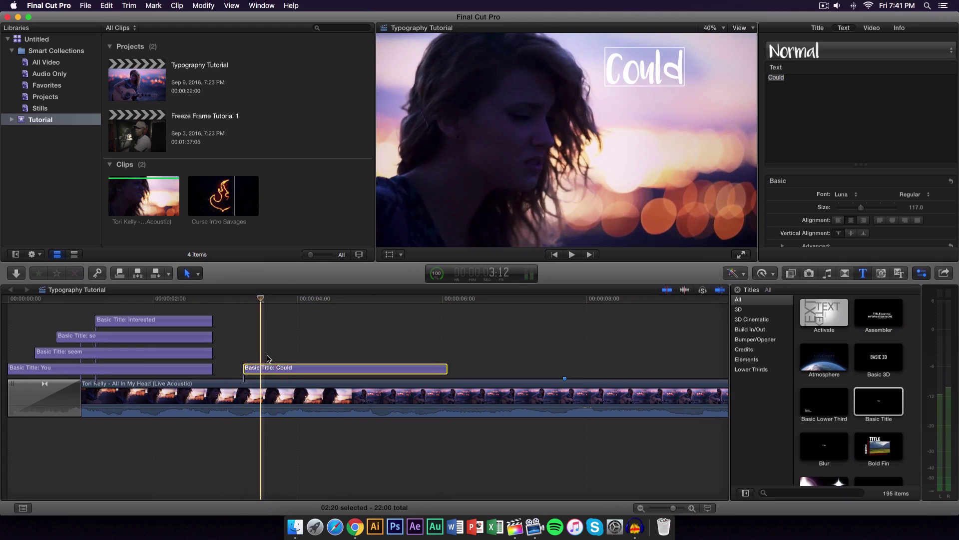
pyautogui.press('cmd+v')
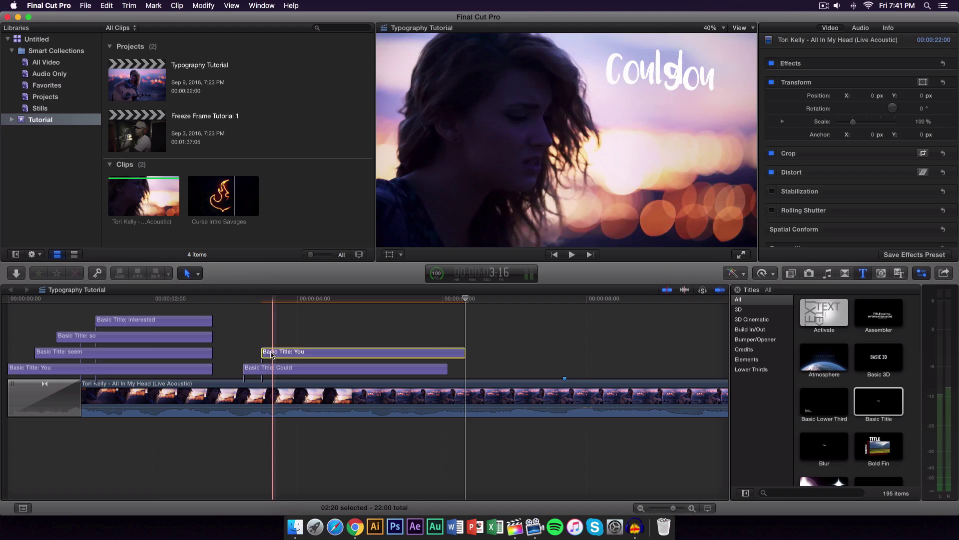
# Position the pasted "You" title below the end of "Could" in the video frame.
pyautogui.press('Left')
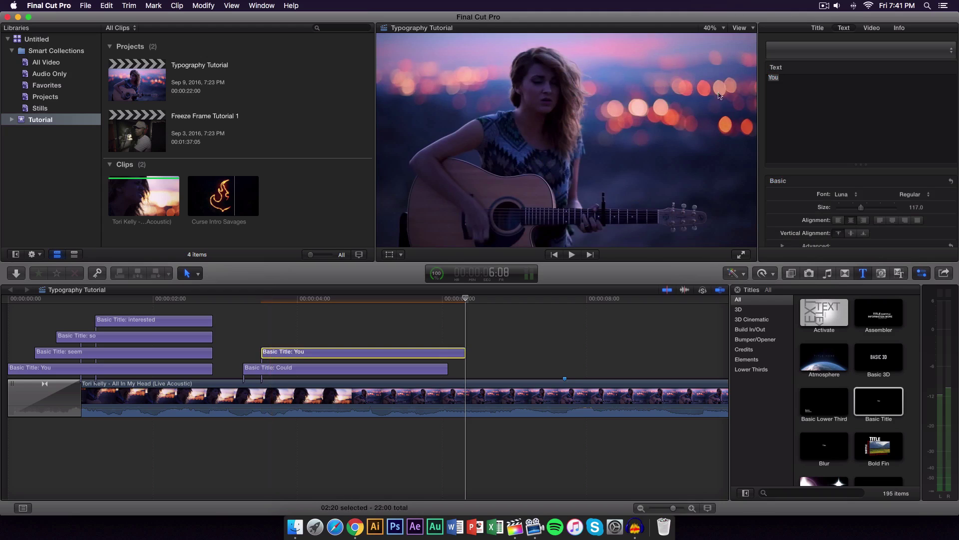
pyautogui.click(273, 305)
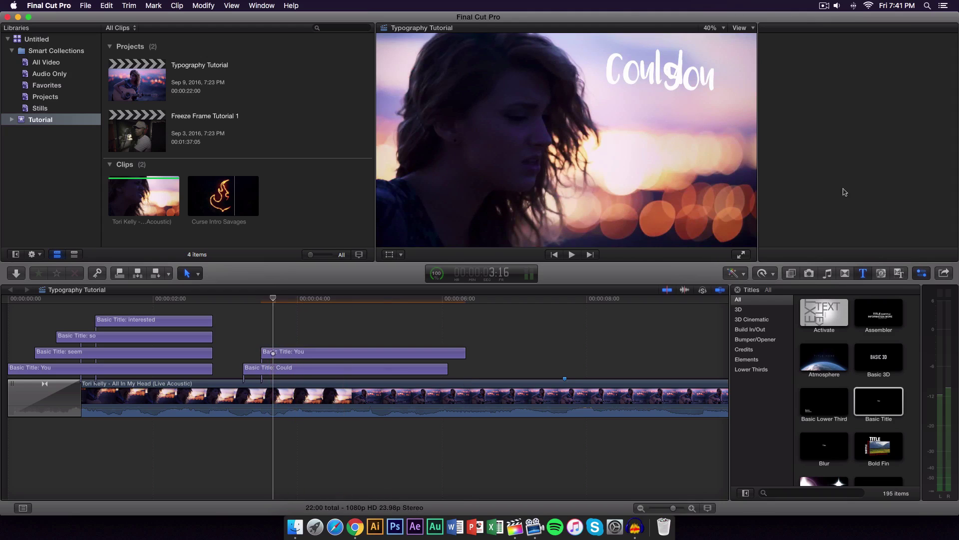
pyautogui.click(698, 81)
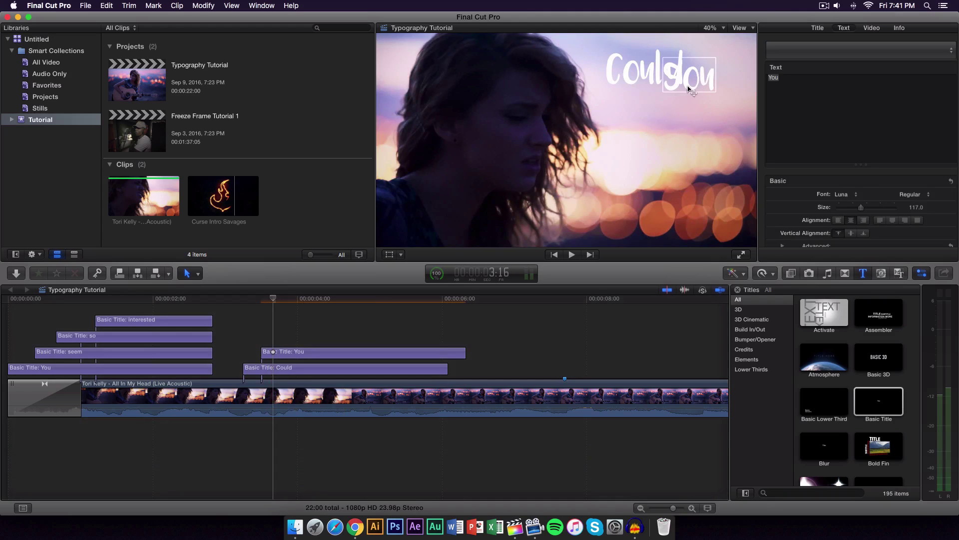
pyautogui.moveTo(688, 76); pyautogui.dragTo(675, 103)
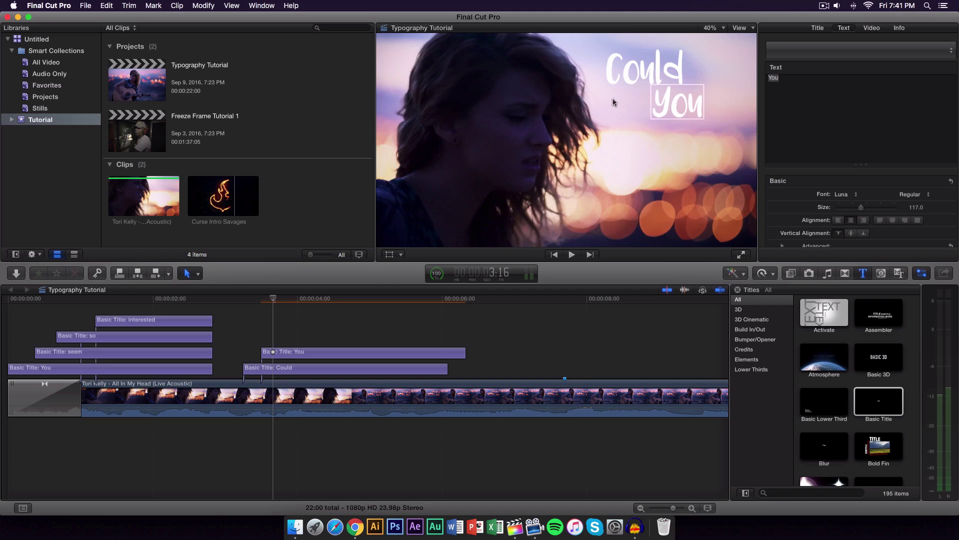
# Paste another copy of the "You" title at 3:16 and change its text to "tell".
pyautogui.click(273, 299)
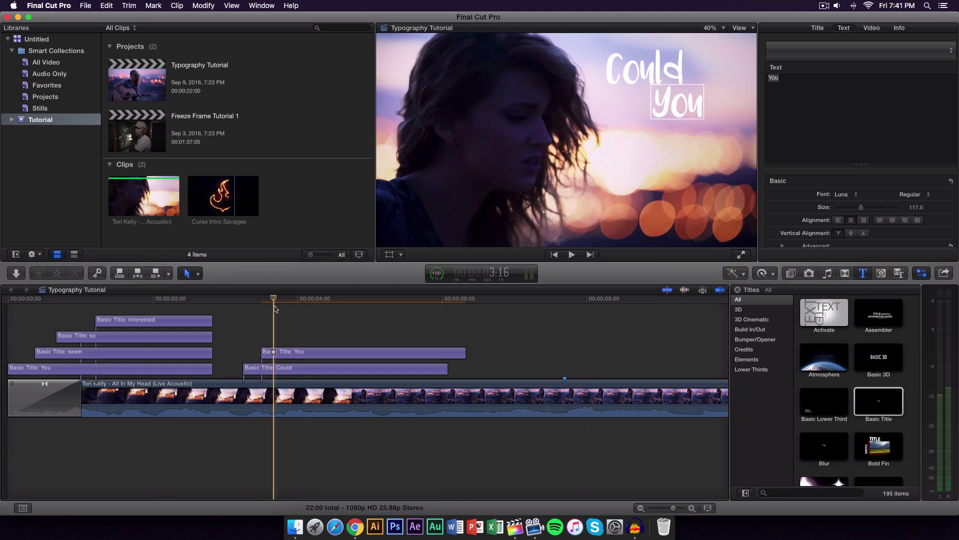
pyautogui.press('super+v')
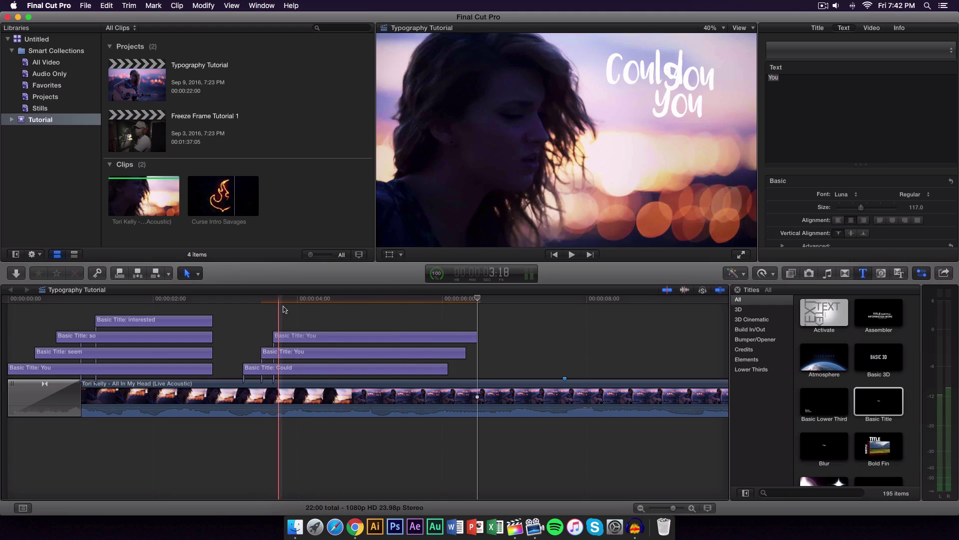
pyautogui.click(287, 338)
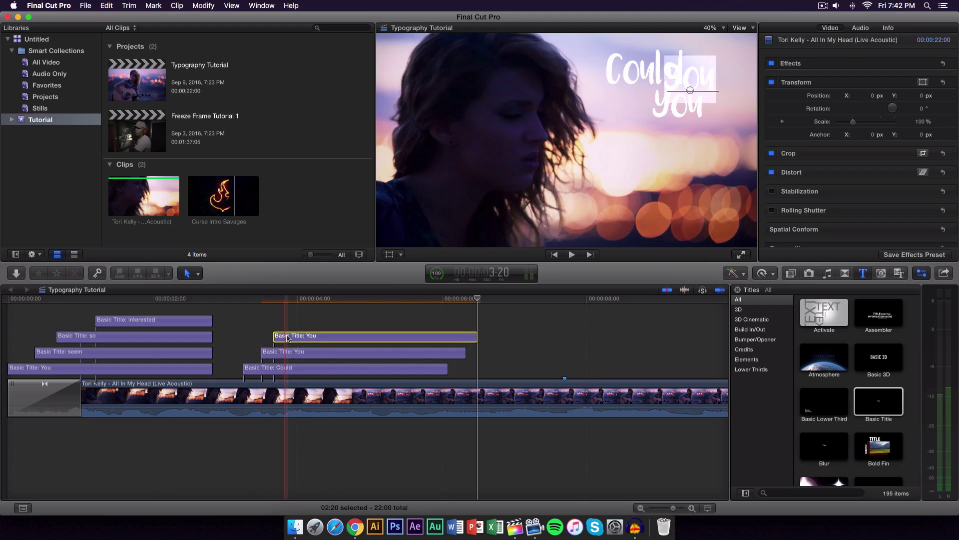
pyautogui.doubleClick(287, 339)
pyautogui.write('tell')
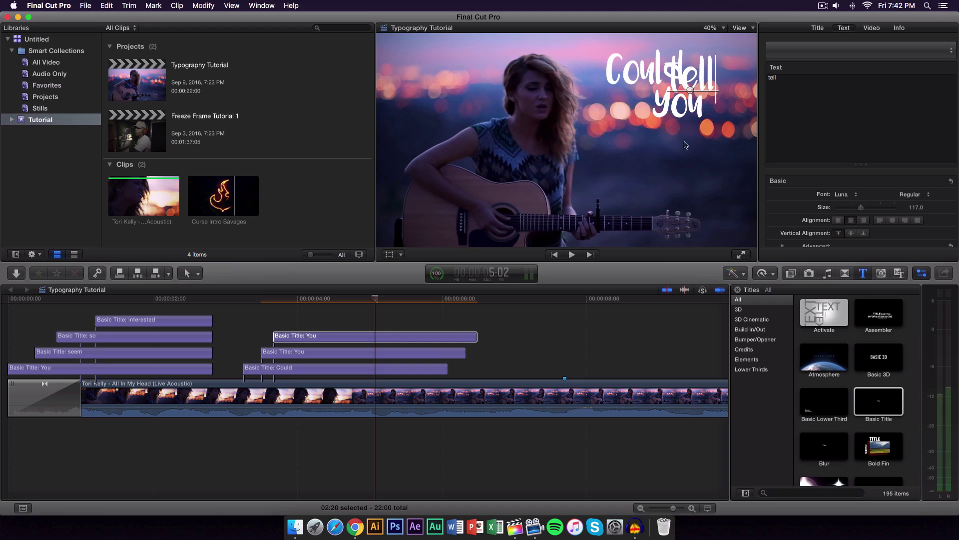
pyautogui.click(539, 318)
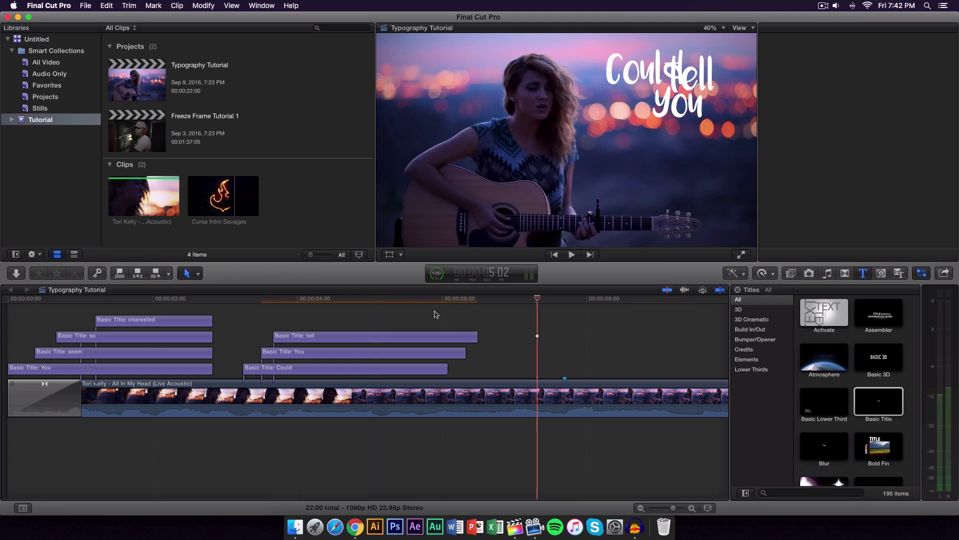
# Set the size of the "tell" title to 79 and place it to the left of "You", under "Could".
pyautogui.click(345, 306)
pyautogui.click(345, 335)
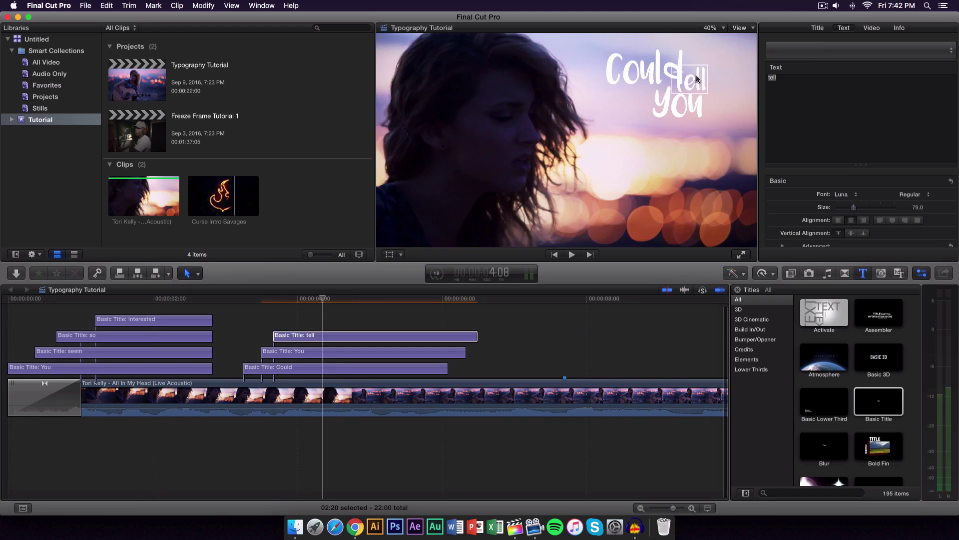
pyautogui.moveTo(698, 84); pyautogui.dragTo(643, 101)
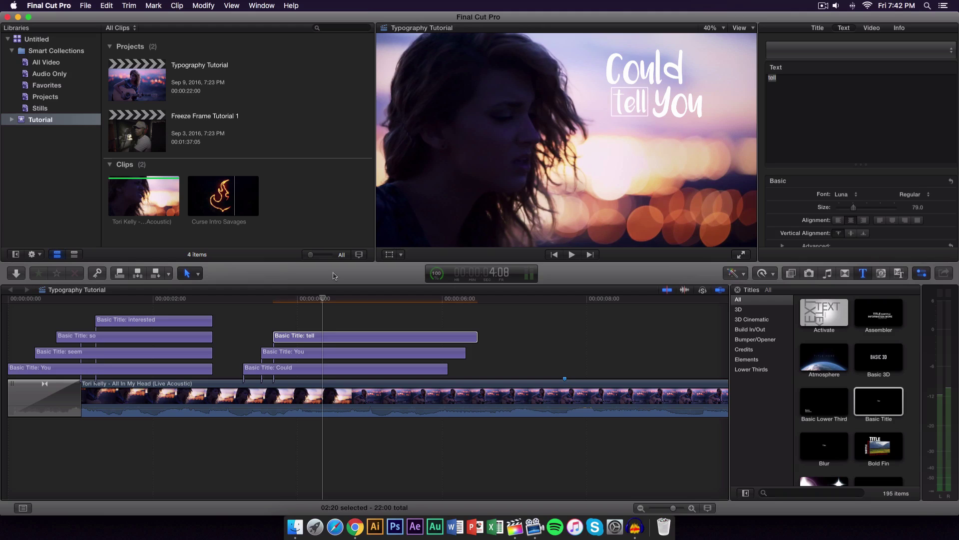
# Play back the "Could you tell" phrase to find the following word and paste a "You" title at 4:05.
pyautogui.click(238, 301)
pyautogui.press('space')
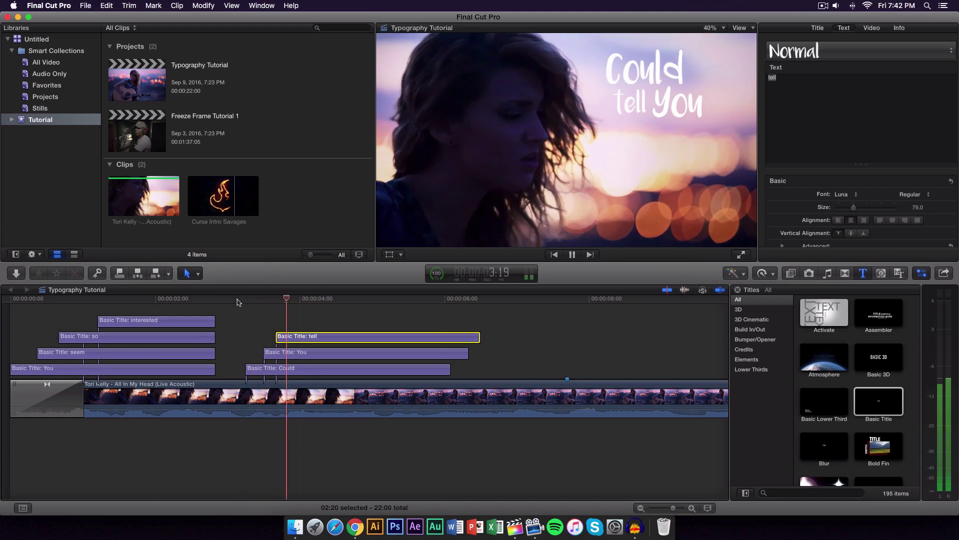
pyautogui.press('space')
pyautogui.press('space')
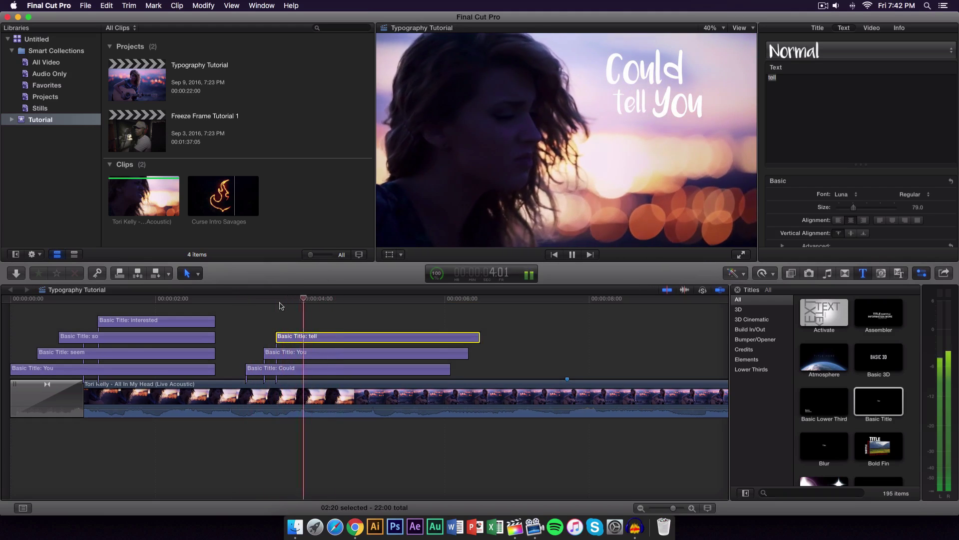
pyautogui.press('space')
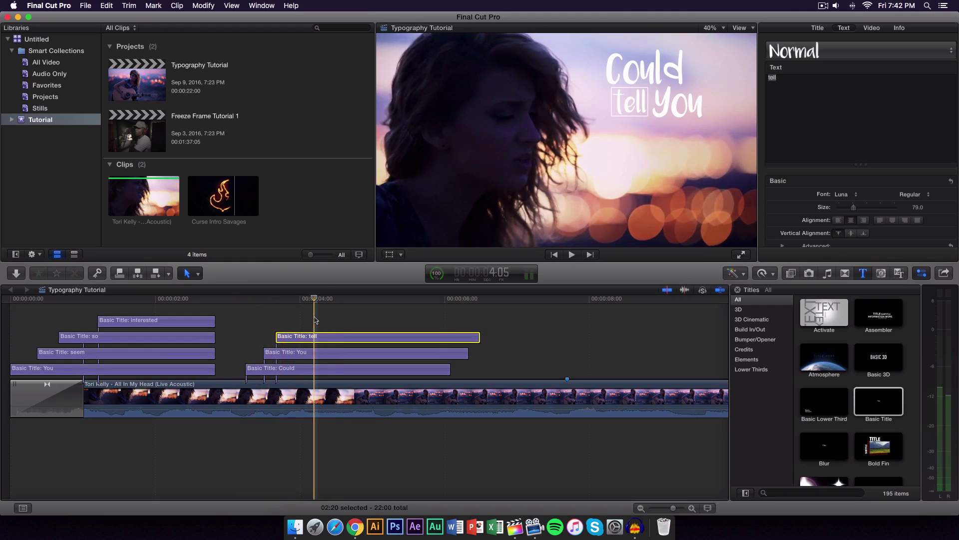
pyautogui.press('super+v')
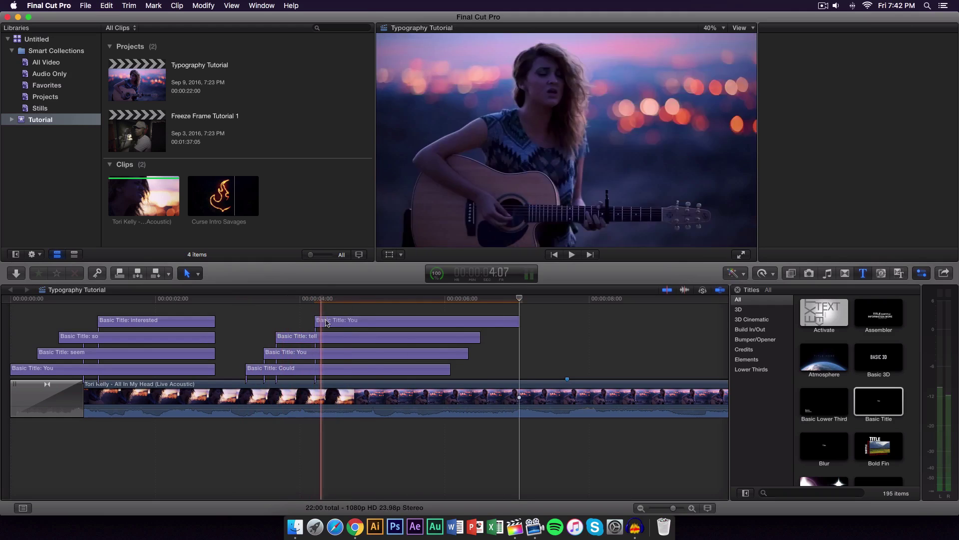
pyautogui.press('space')
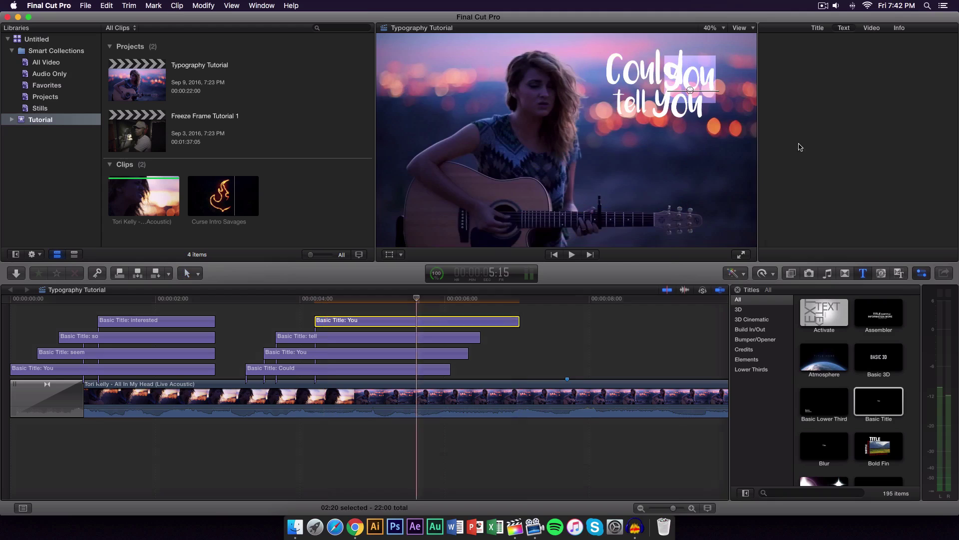
# Change the text of the pasted "You" title at 4:05 to "me" and place the word centred under "tell You".
pyautogui.click(791, 85)
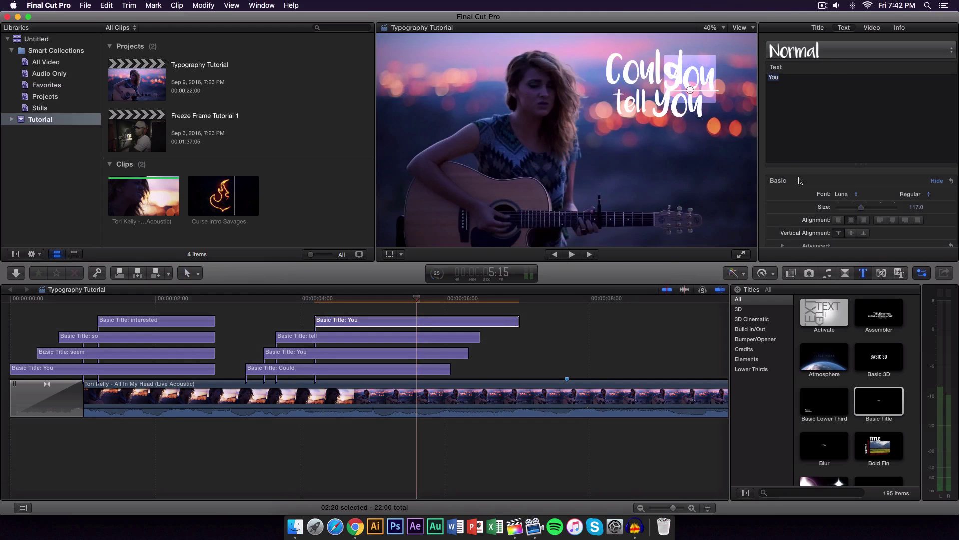
pyautogui.write('me')
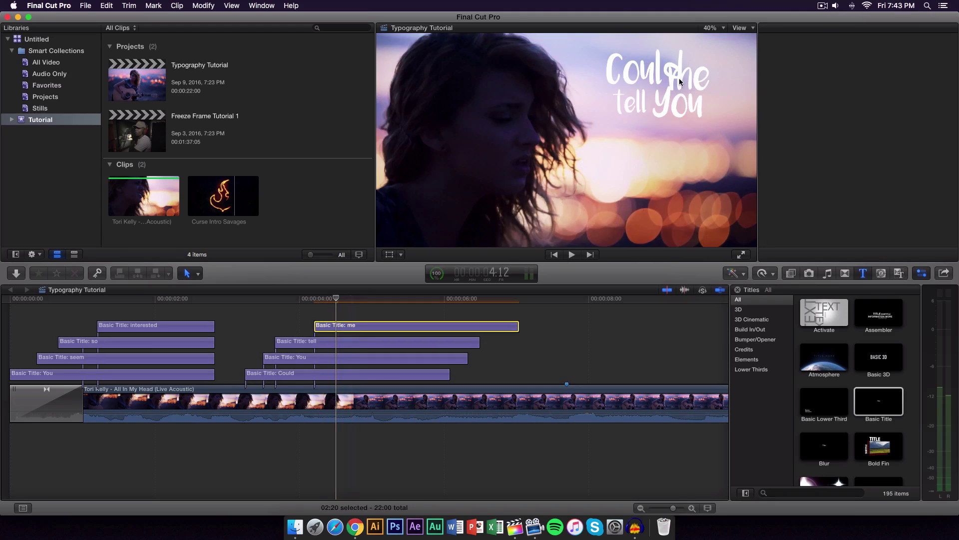
pyautogui.click(689, 89)
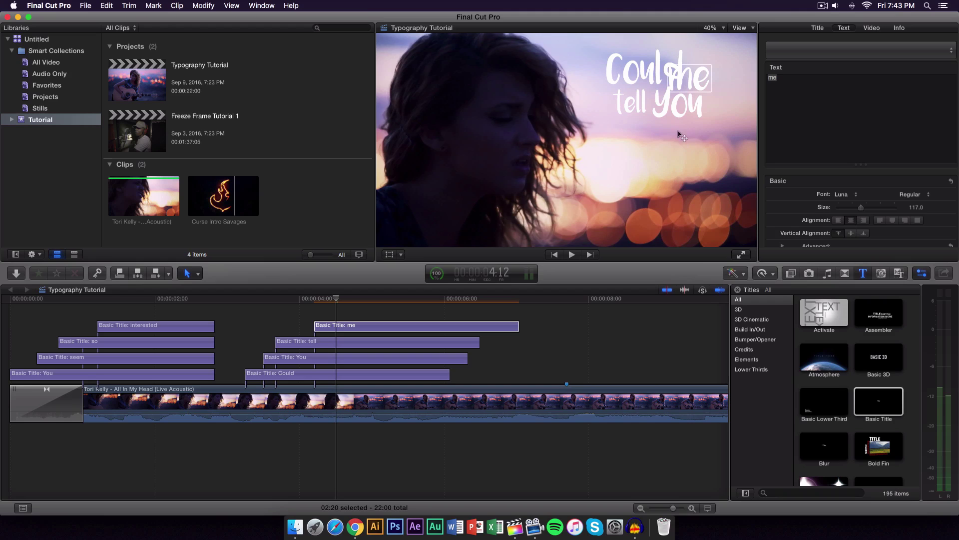
pyautogui.moveTo(687, 80); pyautogui.dragTo(661, 143)
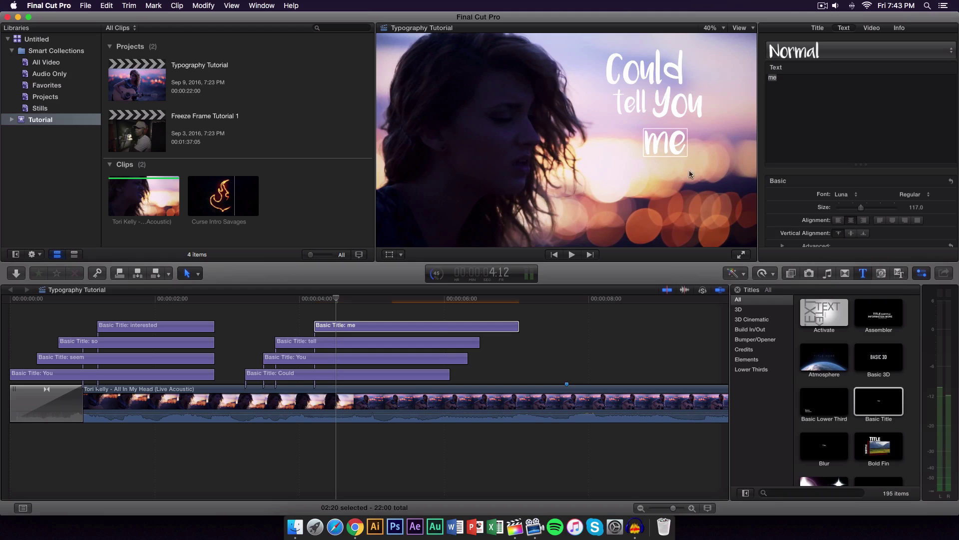
pyautogui.moveTo(653, 137); pyautogui.dragTo(652, 136)
# Play back the phrase and trim the "Could", "You", "tell" and "me" titles so they all end at 4:20.
pyautogui.click(337, 299)
pyautogui.press('space')
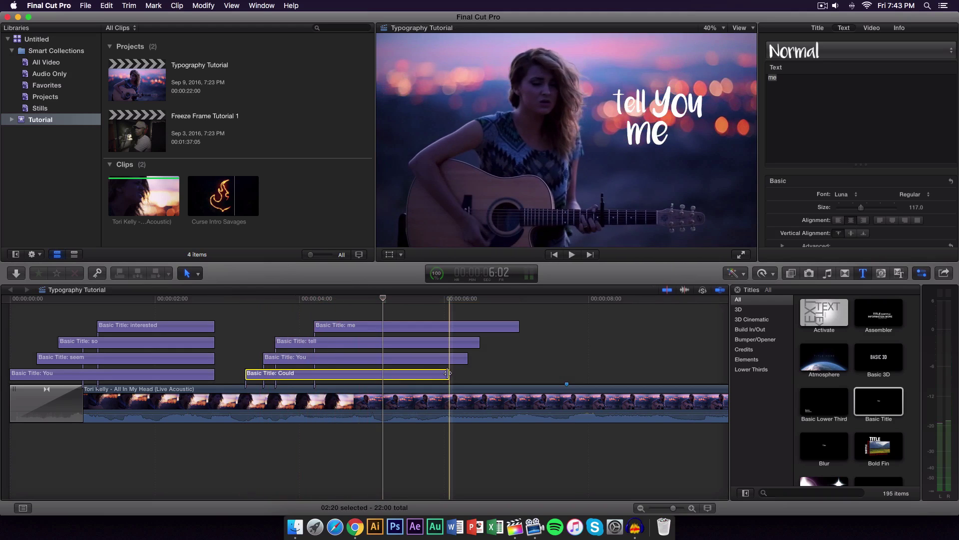
pyautogui.moveTo(449, 374); pyautogui.dragTo(383, 374)
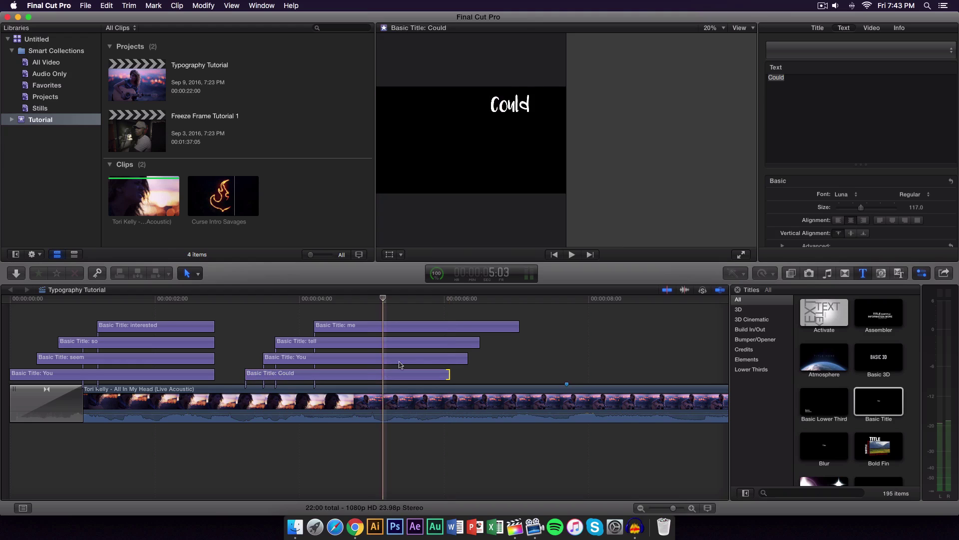
pyautogui.moveTo(467, 357); pyautogui.dragTo(382, 357)
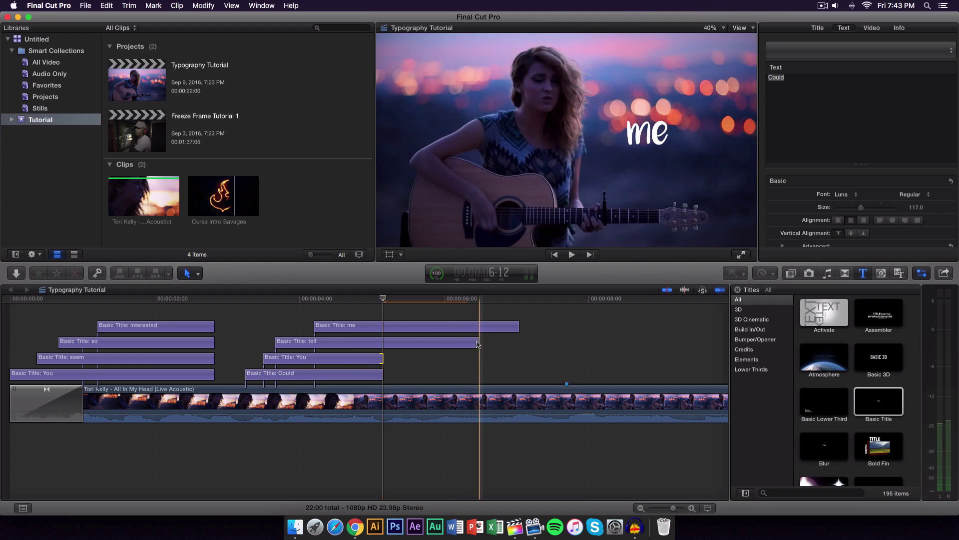
pyautogui.click(478, 344)
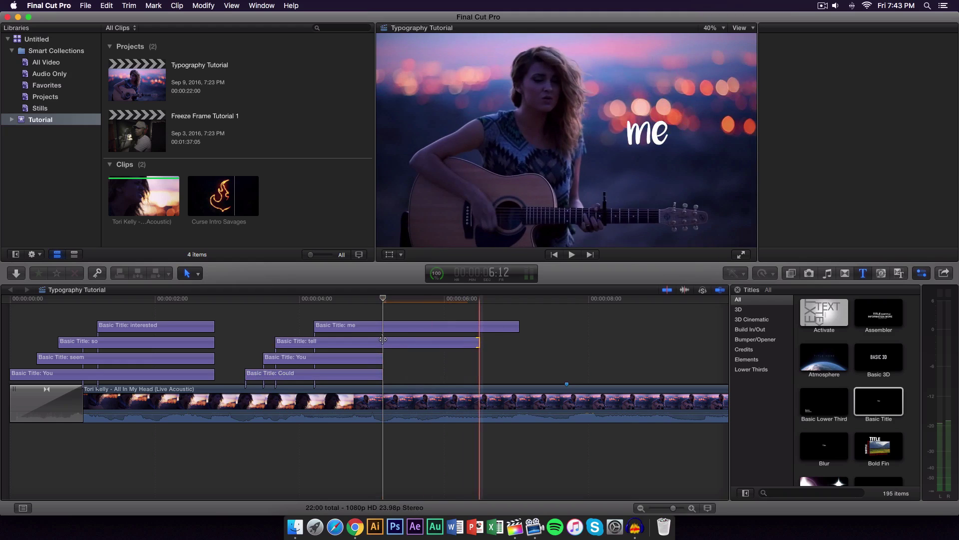
pyautogui.click(519, 328)
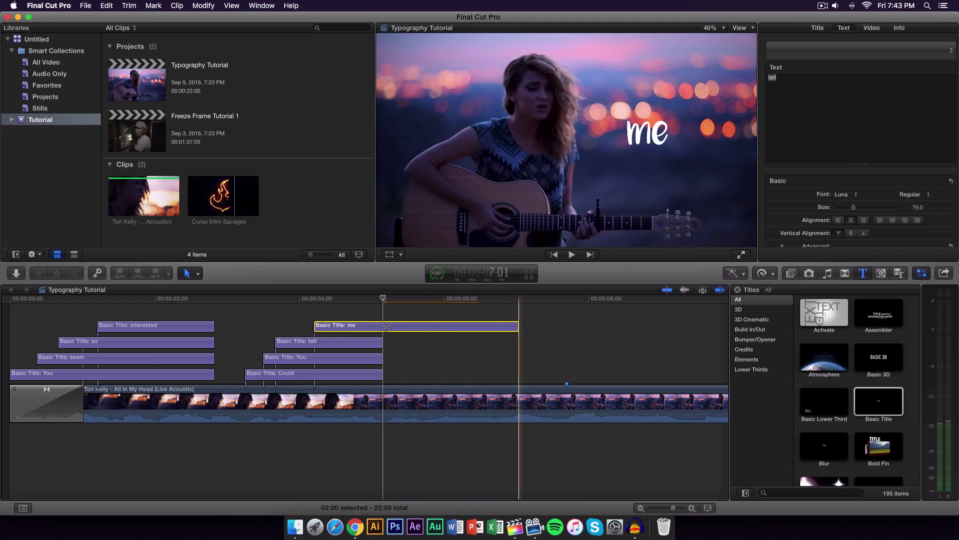
pyautogui.moveTo(382, 325); pyautogui.dragTo(364, 329)
# Play back the trimmed "Could You tell me" titles to check their timing against the vocals.
pyautogui.press('Up')
pyautogui.press('Up')
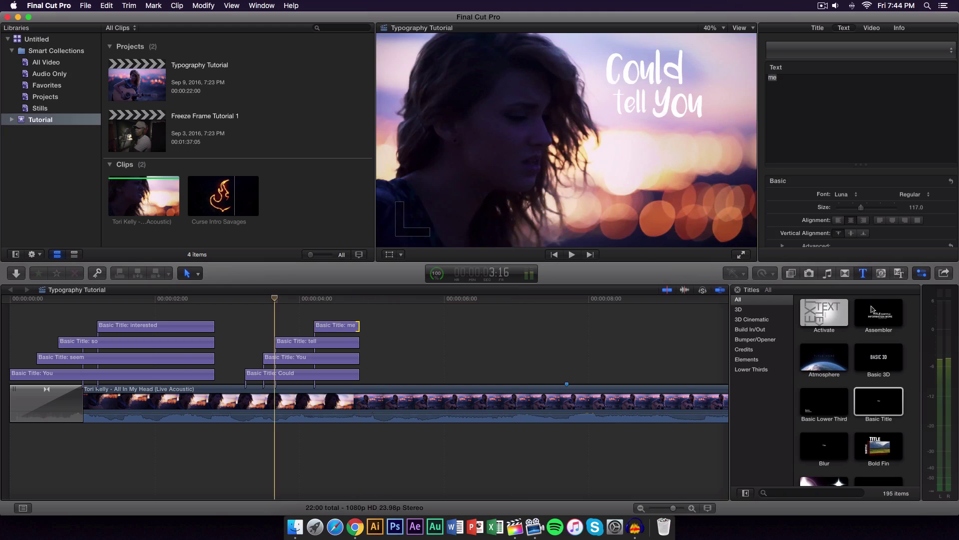
pyautogui.press('space')
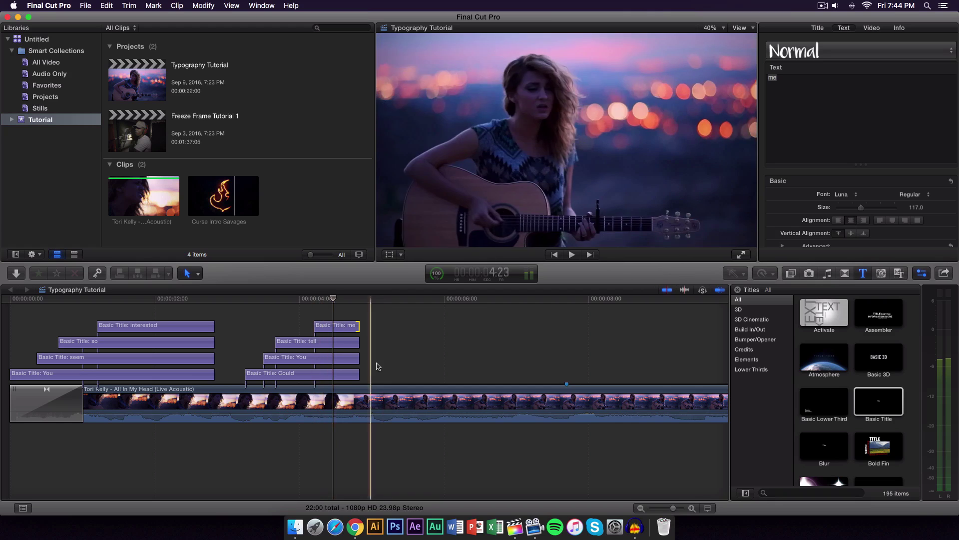
# Combine the "Could", "You", "tell" and "me" titles into a compound clip named "text 2" in the Tutorial event.
pyautogui.click(337, 327)
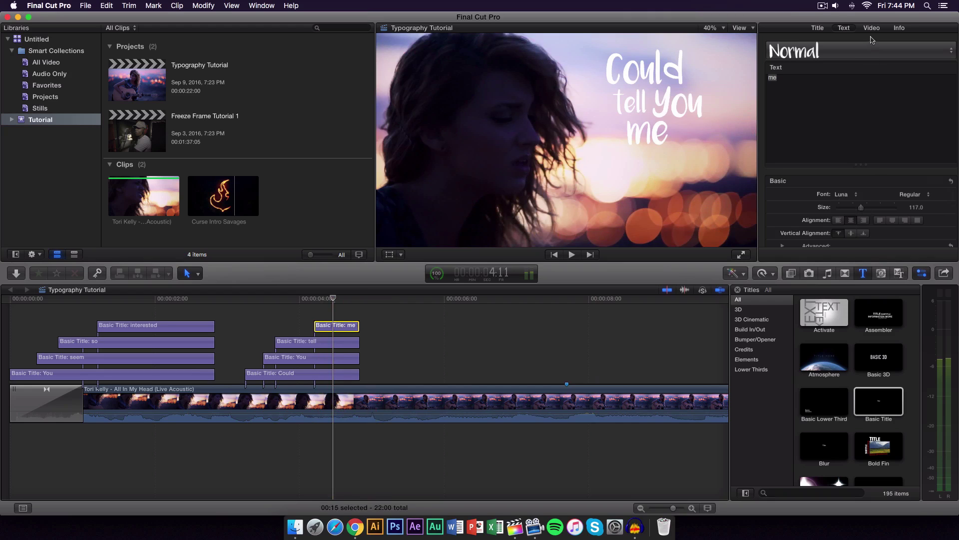
pyautogui.moveTo(373, 377); pyautogui.dragTo(300, 325)
pyautogui.rightClick(361, 333)
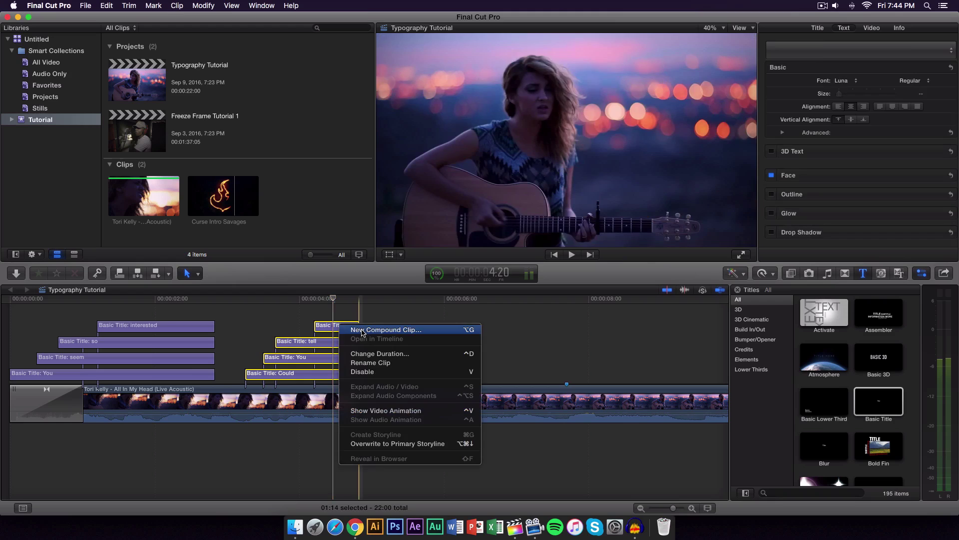
pyautogui.click(368, 330)
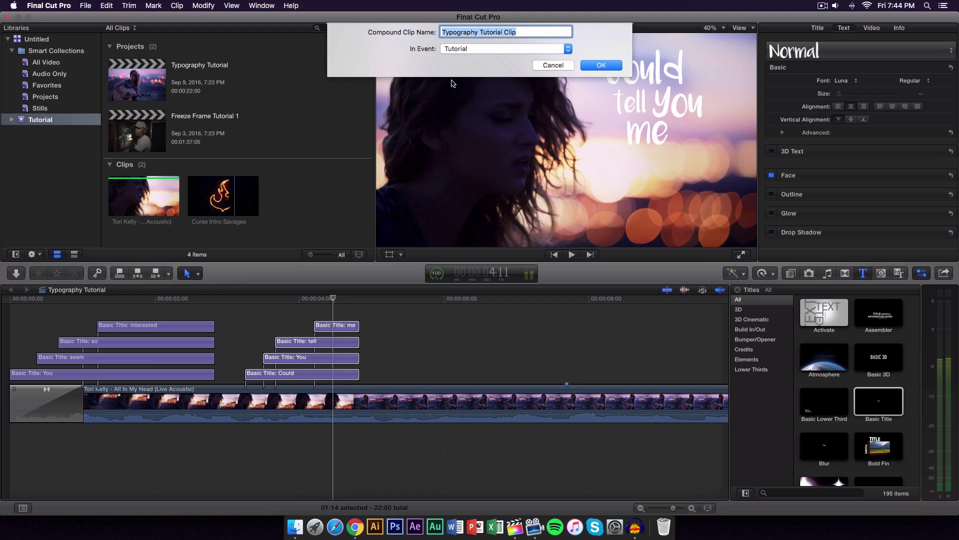
pyautogui.write('text 2')
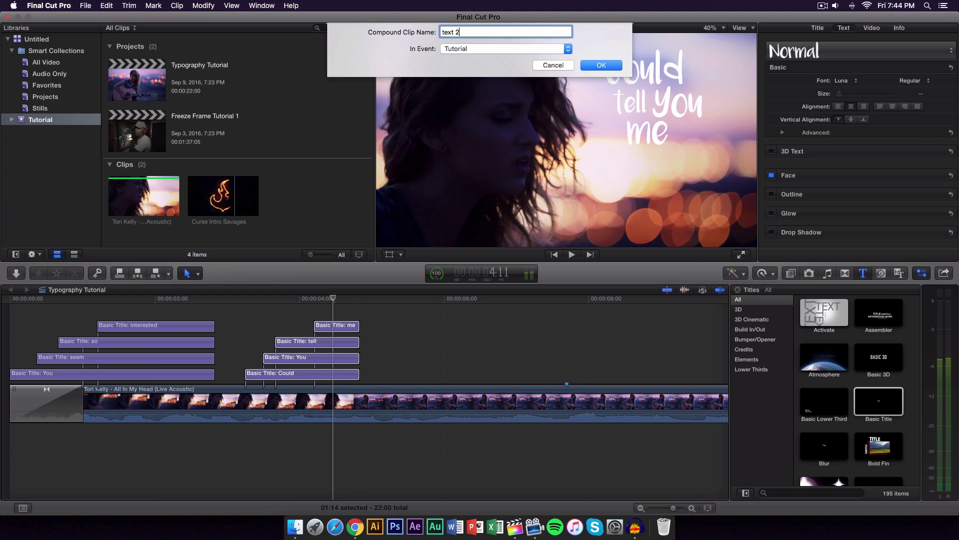
pyautogui.press('Return')
# Render the whole project and play back the "text 2" compound clip from 3:06.
pyautogui.click(204, 5)
pyautogui.click(246, 187)
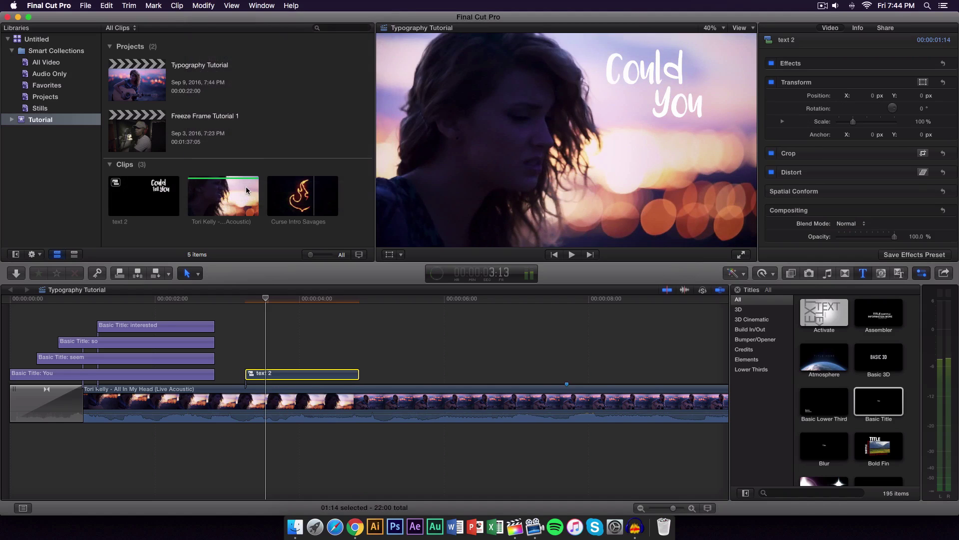
pyautogui.click(245, 300)
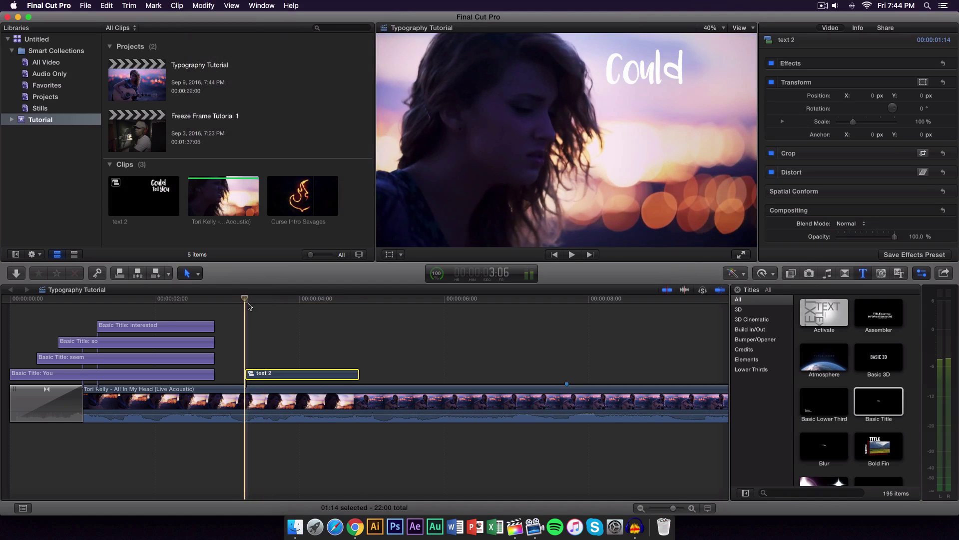
pyautogui.press('space')
pyautogui.press('space')
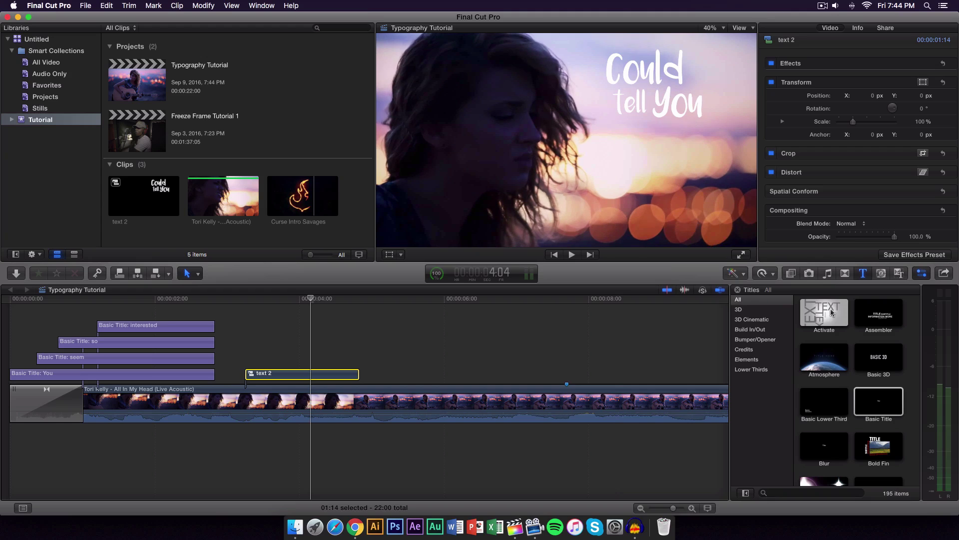
# Apply the Cross Dissolve transition from the Dissolves category to both ends of the "text 2" clip.
pyautogui.click(843, 275)
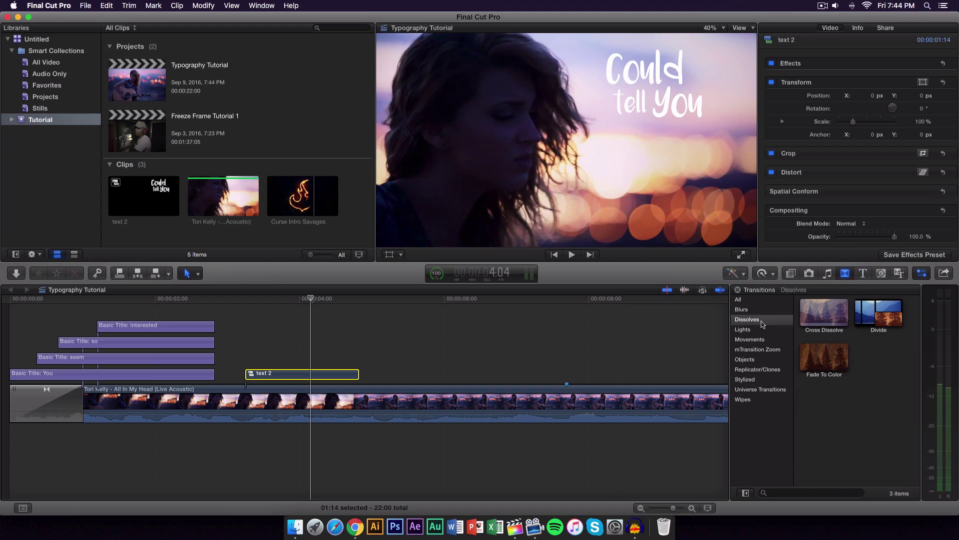
pyautogui.click(818, 317)
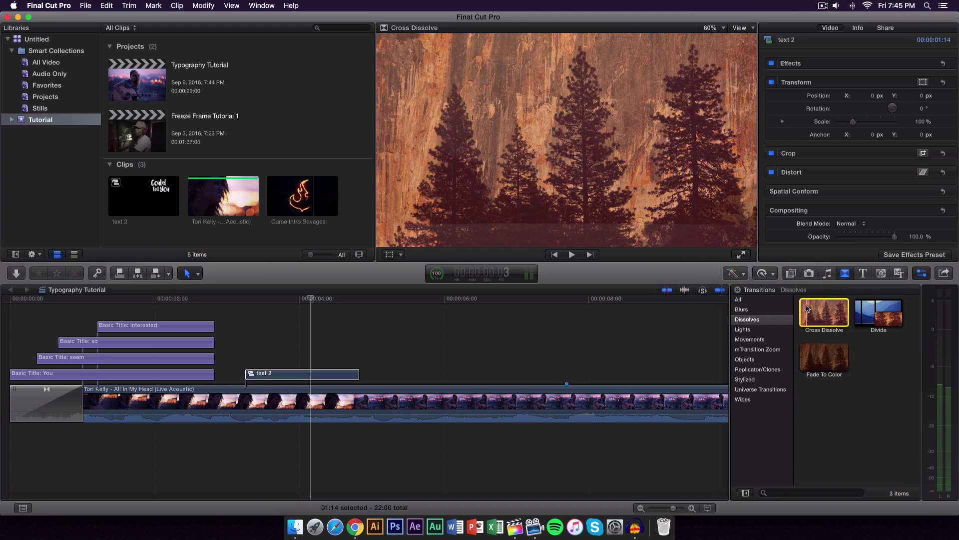
pyautogui.moveTo(807, 308); pyautogui.dragTo(329, 373)
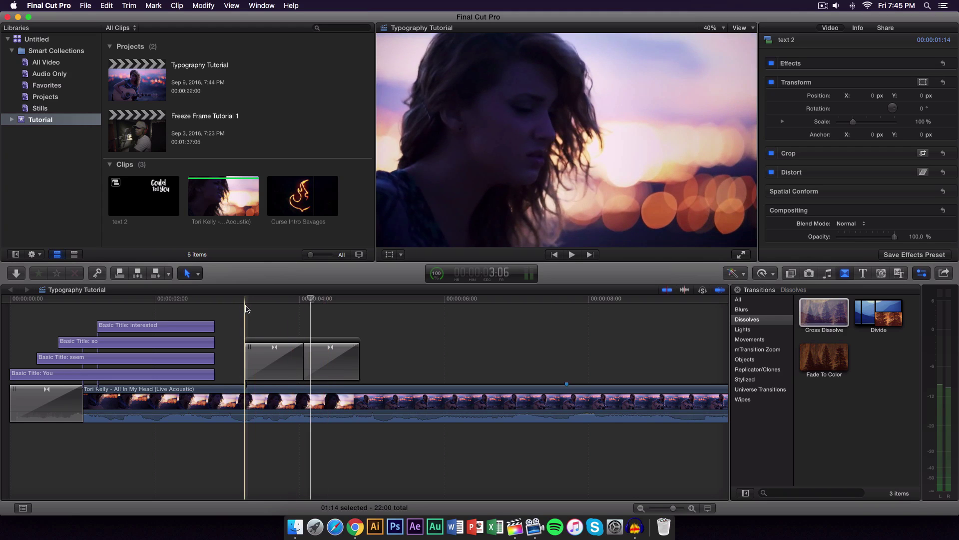
# Play back the "text 2" clip from its start to review the cross dissolves.
pyautogui.press('space')
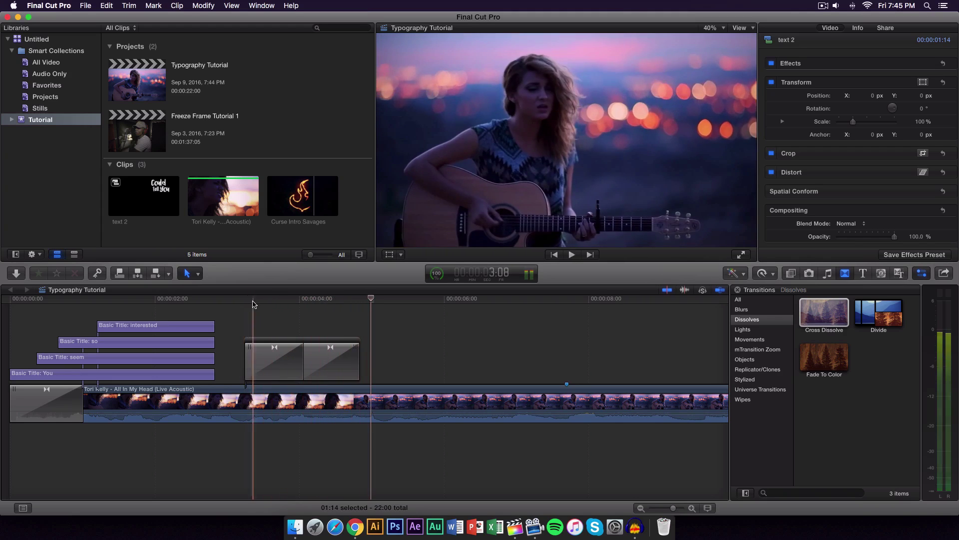
pyautogui.click(252, 303)
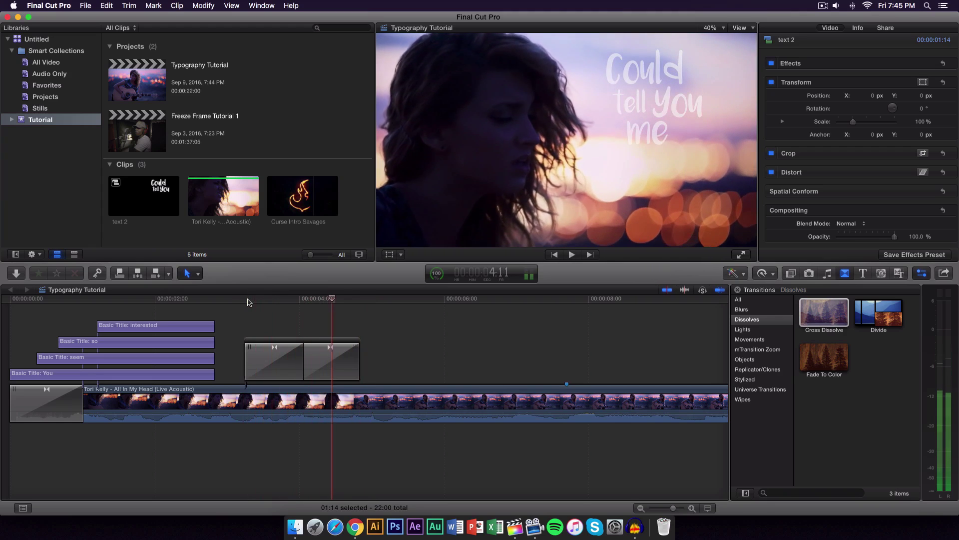
pyautogui.press('space')
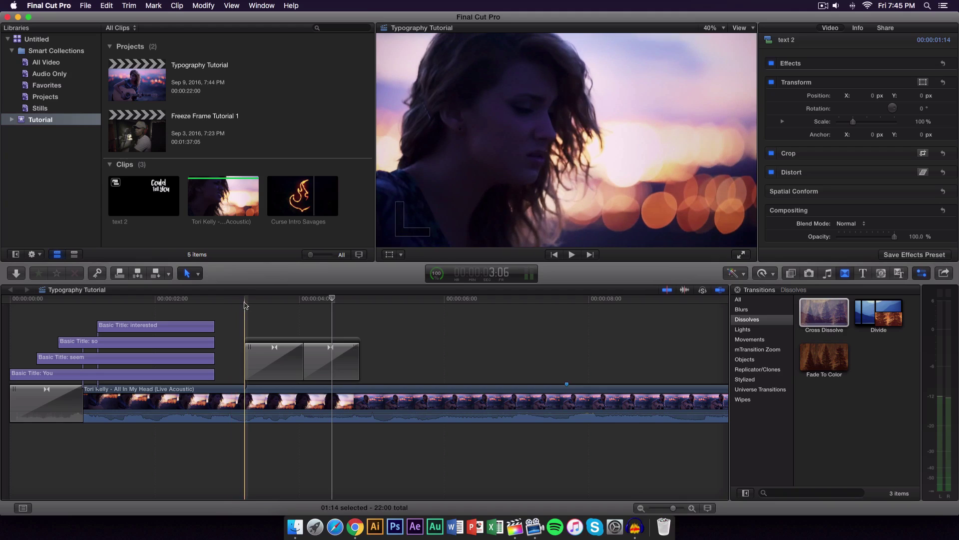
pyautogui.click(245, 304)
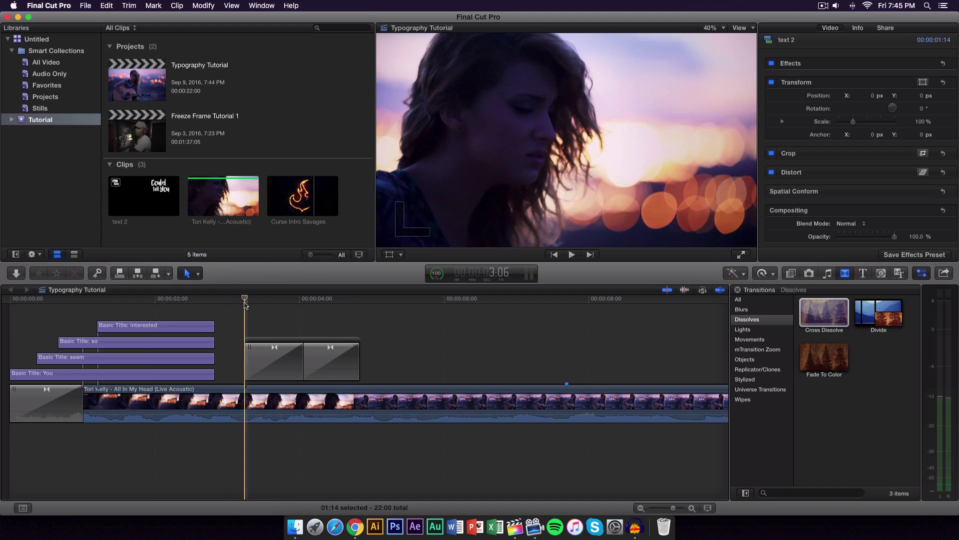
# Shorten the cross dissolves at both ends of "text 2" and add a Scale keyframe of 100% at 3:06.
pyautogui.click(257, 340)
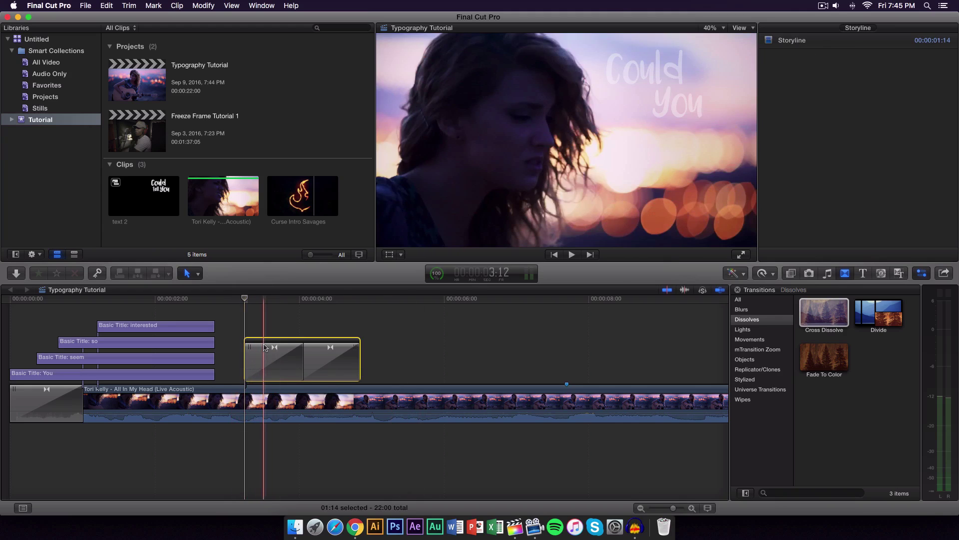
pyautogui.click(692, 508)
pyautogui.click(692, 508)
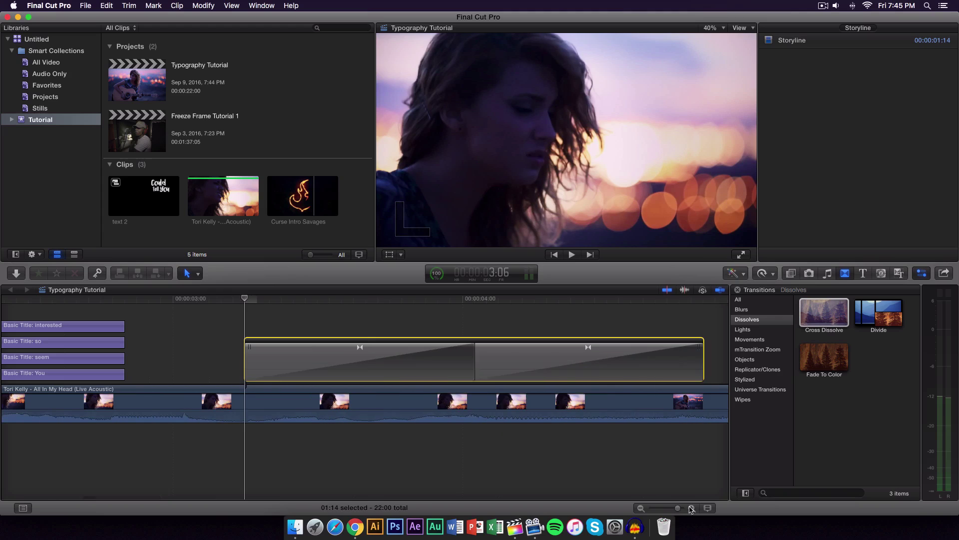
pyautogui.moveTo(469, 358); pyautogui.dragTo(397, 358)
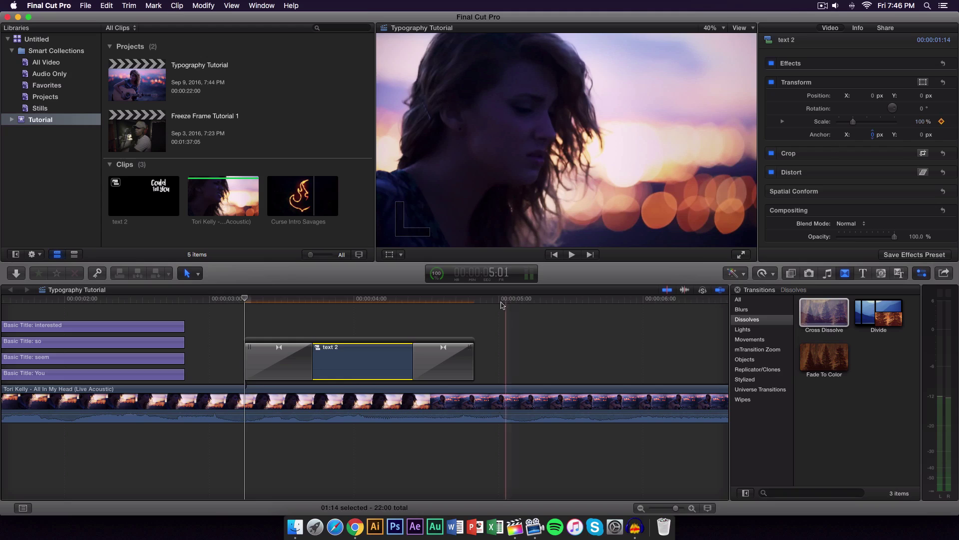
# Set a Scale keyframe of 123% at the end of the "text 2" clip at 4:20 and render the whole project.
pyautogui.click(474, 302)
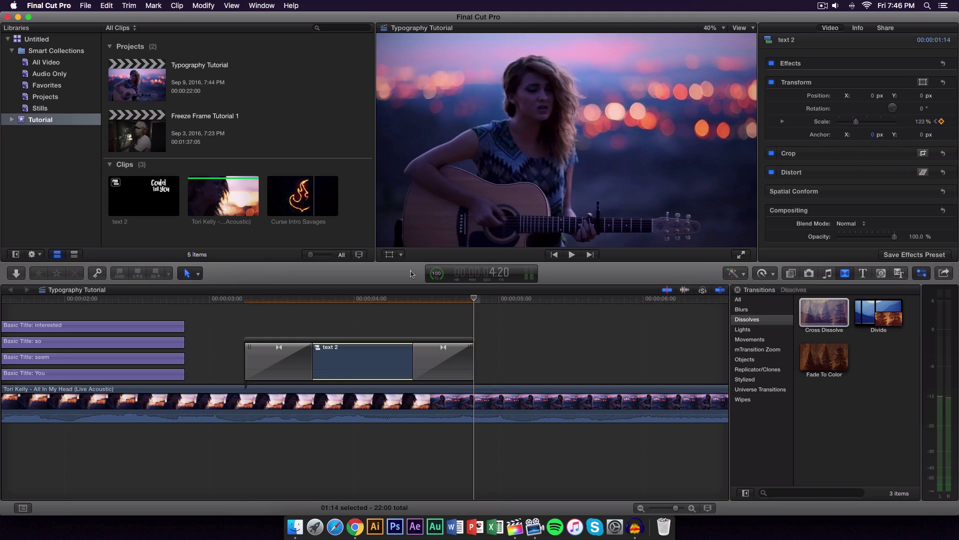
pyautogui.click(242, 300)
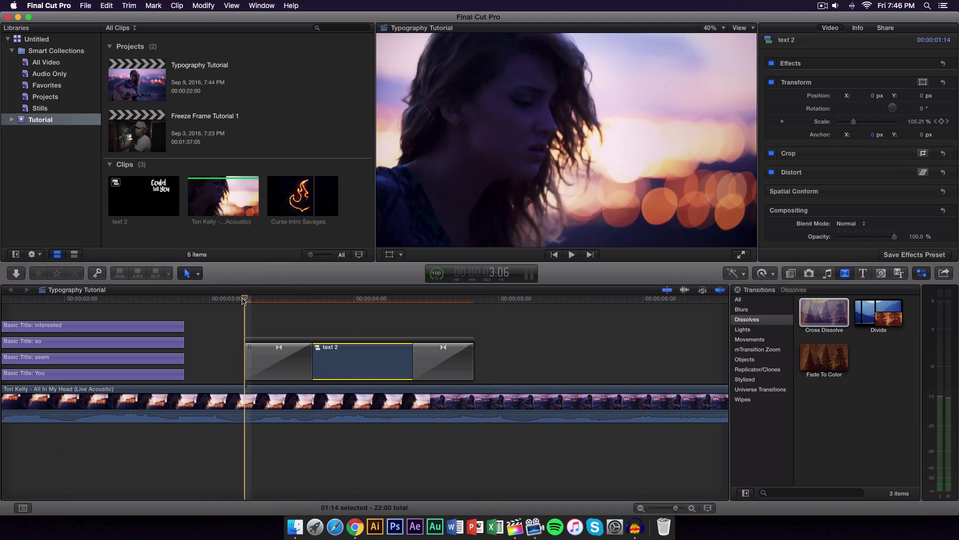
pyautogui.click(204, 6)
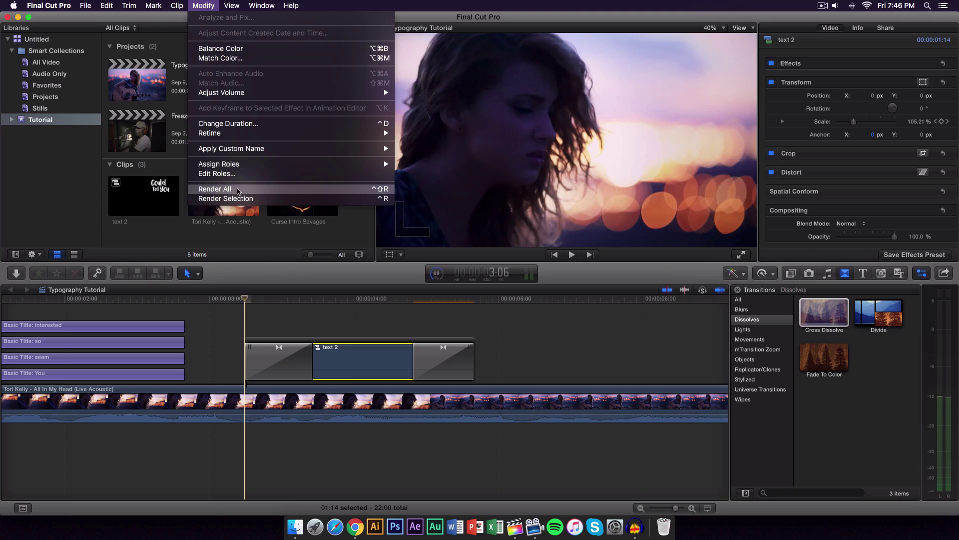
pyautogui.click(238, 190)
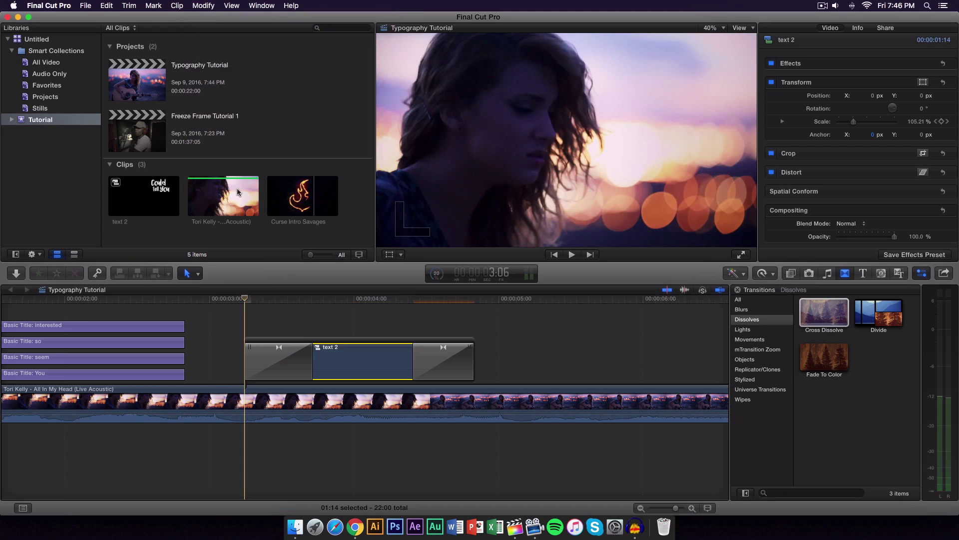
# Play back the "text 2" clip from just before 3:00 to review its dissolves and scale animation.
pyautogui.click(211, 300)
pyautogui.press('space')
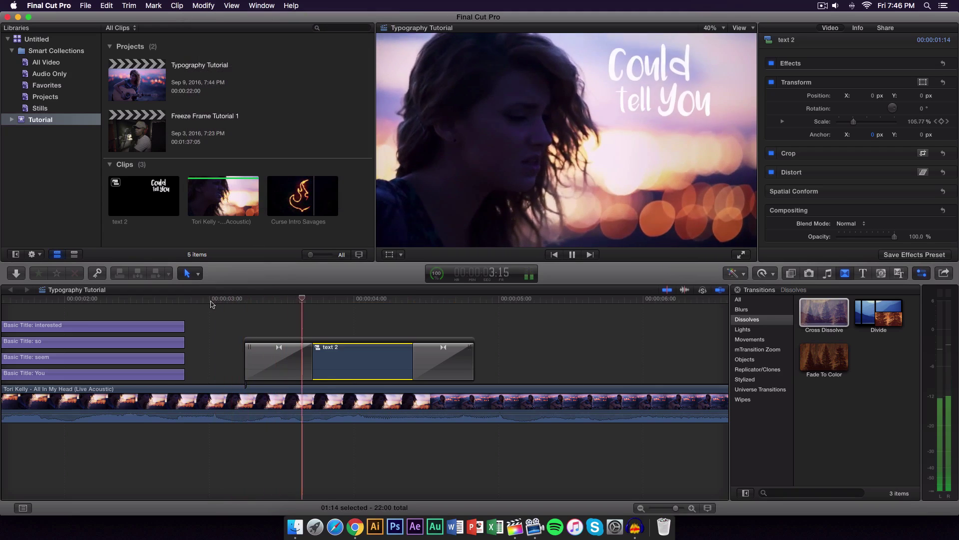
pyautogui.press('space')
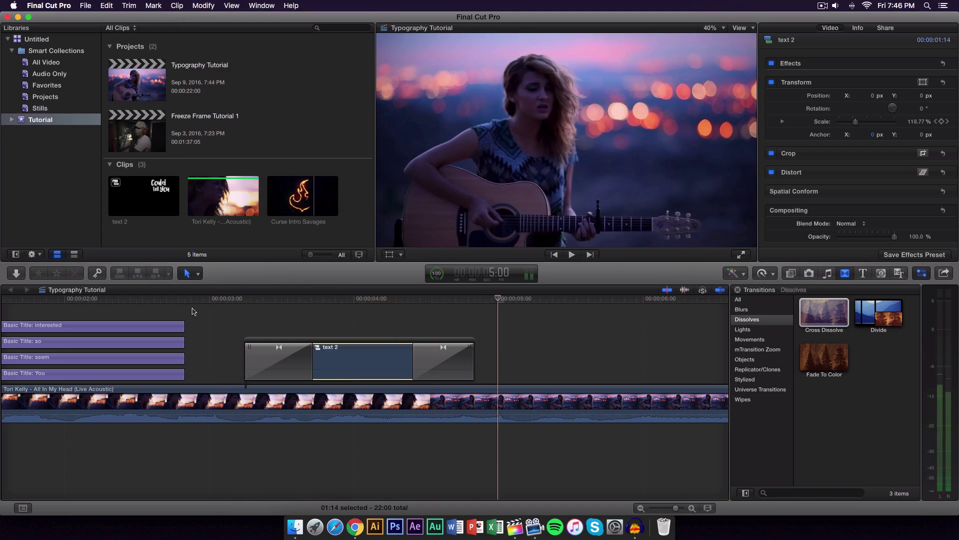
pyautogui.click(318, 301)
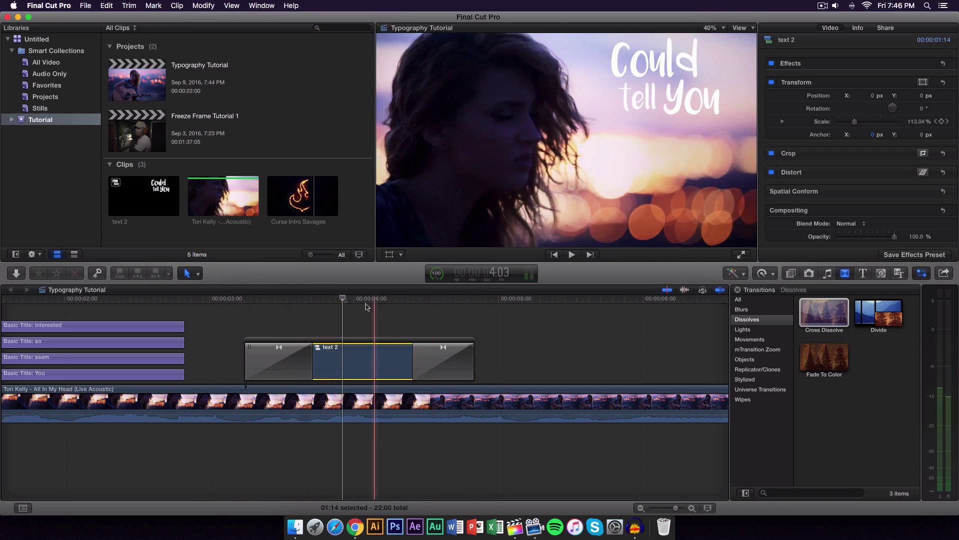
# At 4:08, reposition the "text 2" title group in the viewer with Transform to X -164.3 px, Y -189.7 px.
pyautogui.click(342, 301)
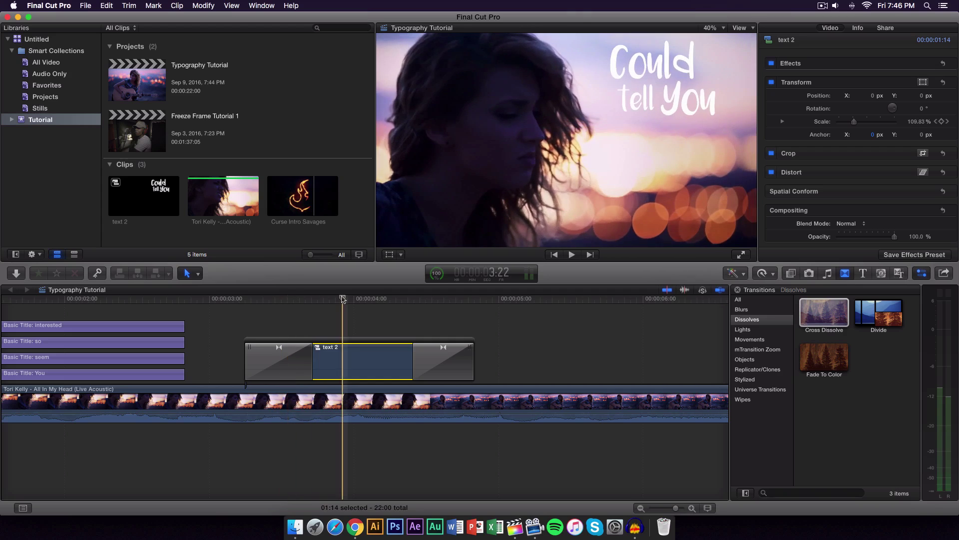
pyautogui.click(394, 299)
pyautogui.click(406, 300)
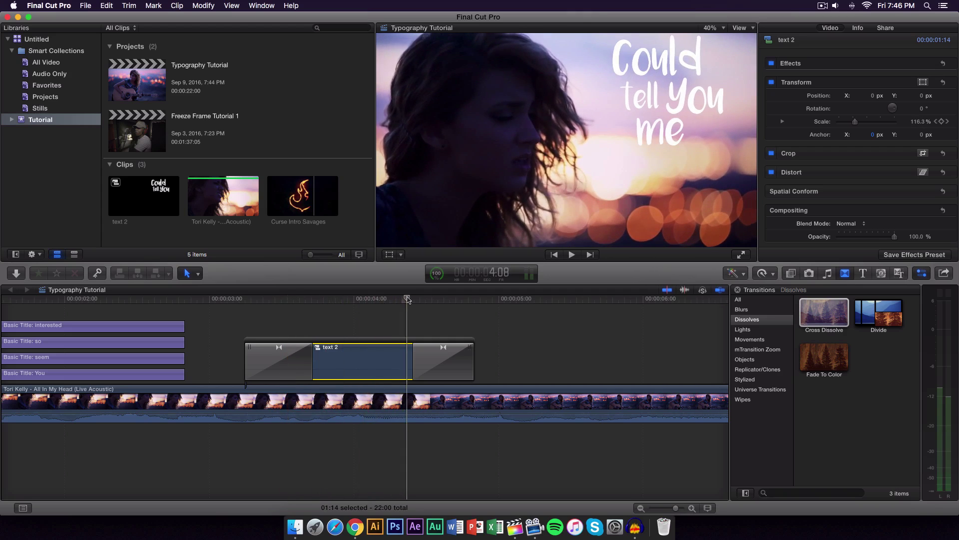
pyautogui.click(390, 254)
pyautogui.click(402, 256)
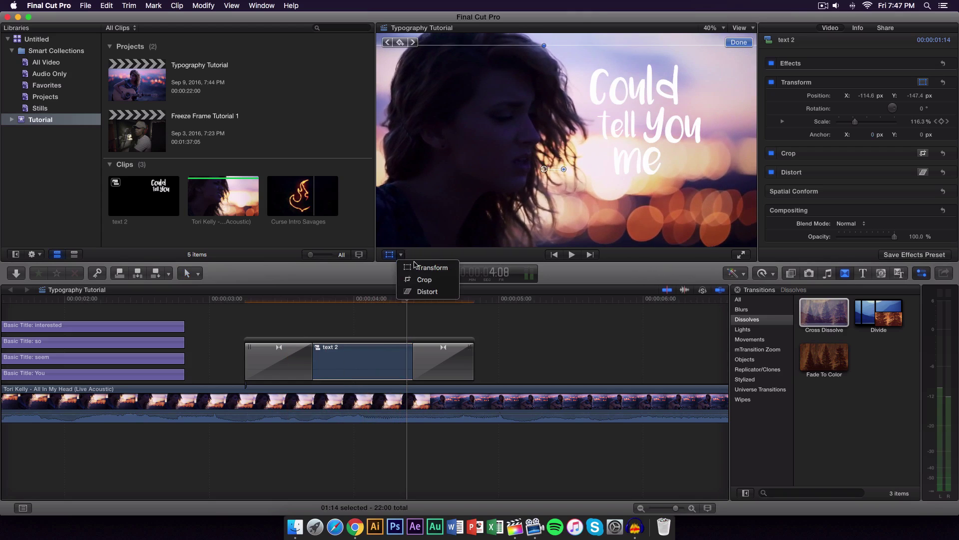
pyautogui.click(403, 256)
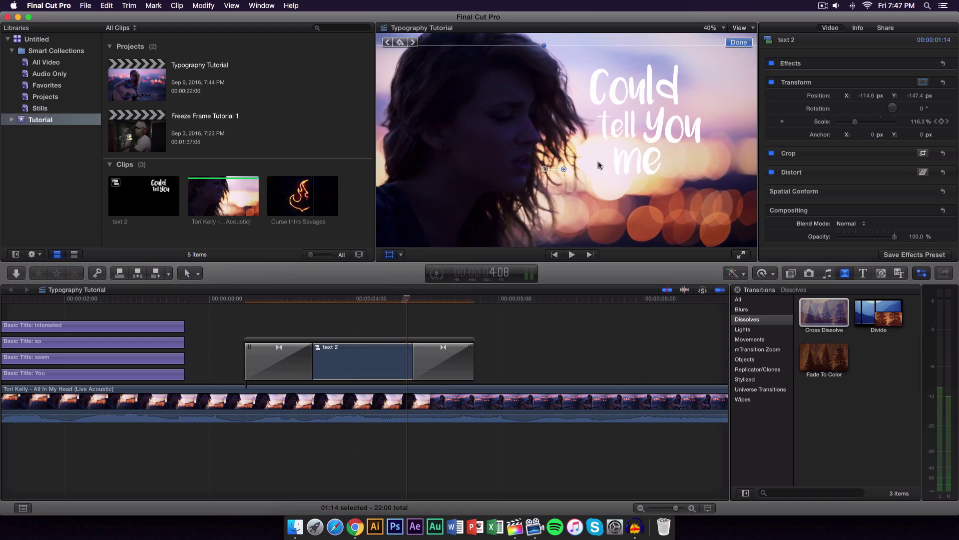
pyautogui.moveTo(599, 164); pyautogui.dragTo(600, 158)
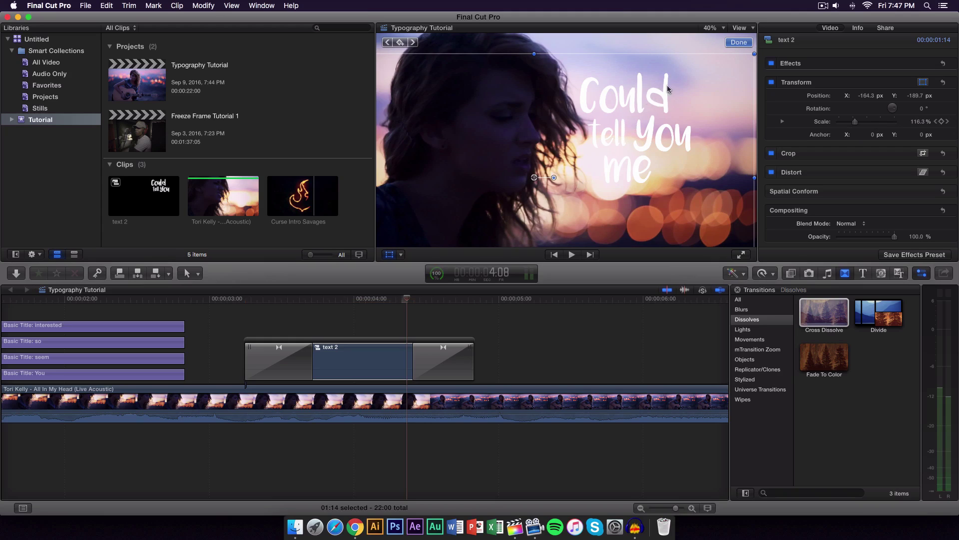
pyautogui.click(739, 42)
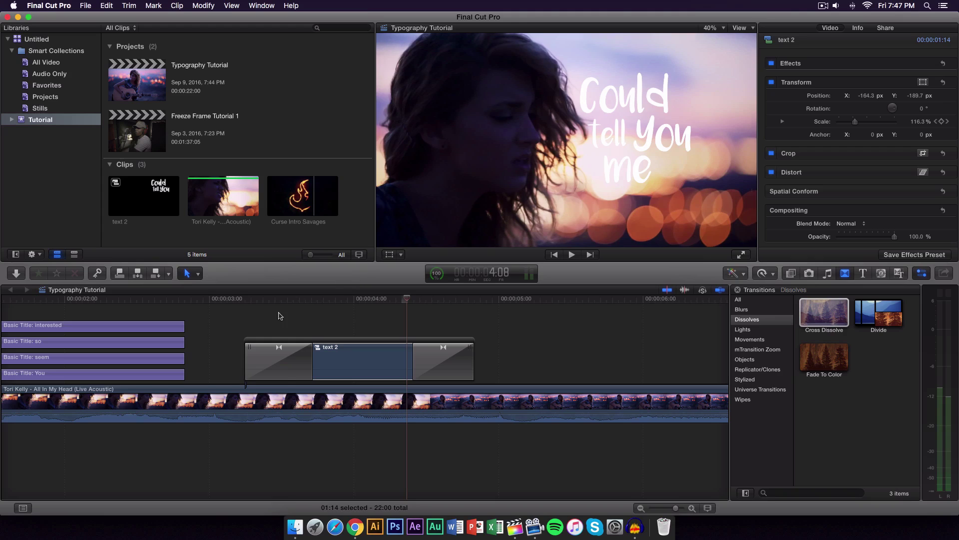
# Play back the repositioned "text 2" clip from 2:23 to review its placement and scale animation.
pyautogui.click(235, 300)
pyautogui.moveTo(238, 303); pyautogui.dragTo(208, 300)
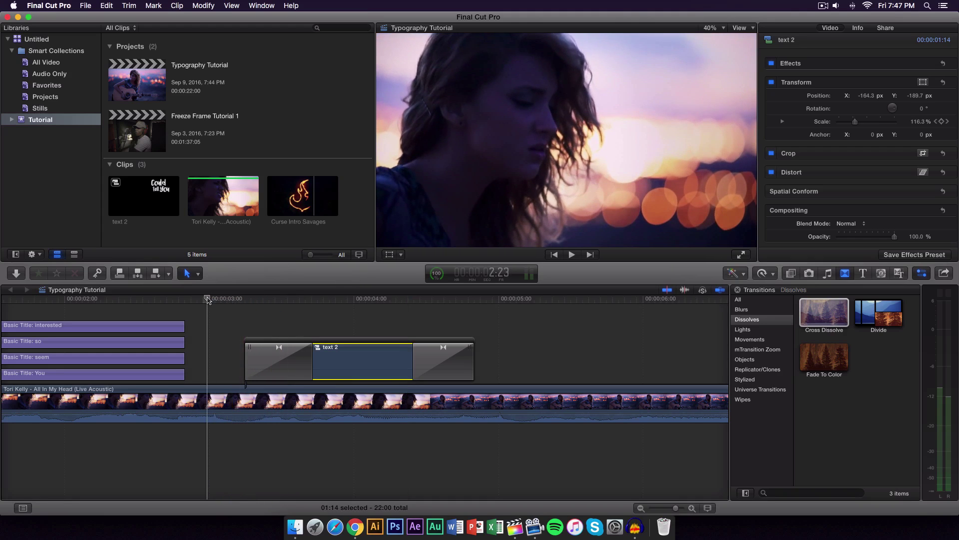
pyautogui.press('space')
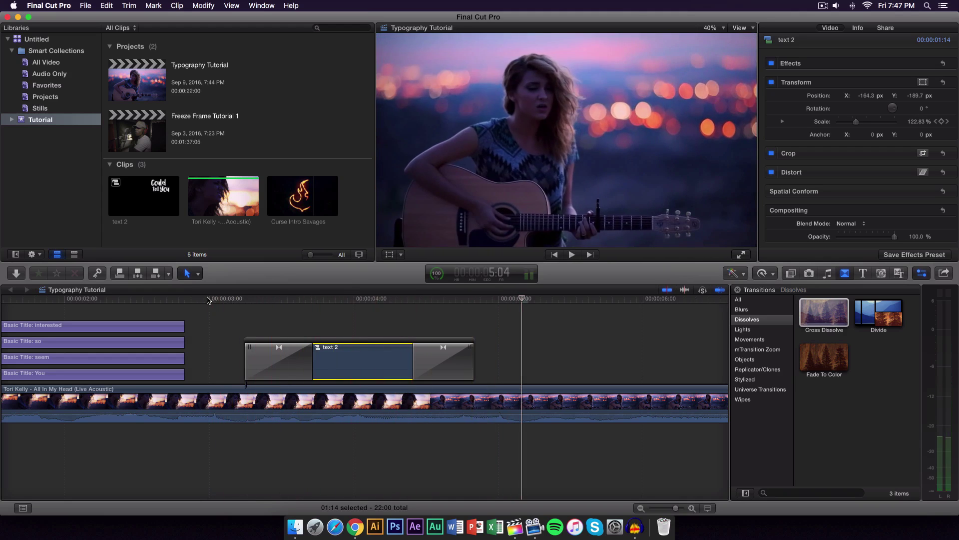
pyautogui.press('space')
# Add cross dissolves to both ends of the "You" title at the start of the timeline.
pyautogui.hscroll(-2, 511, 323)
pyautogui.hscroll(-3, 511, 323)
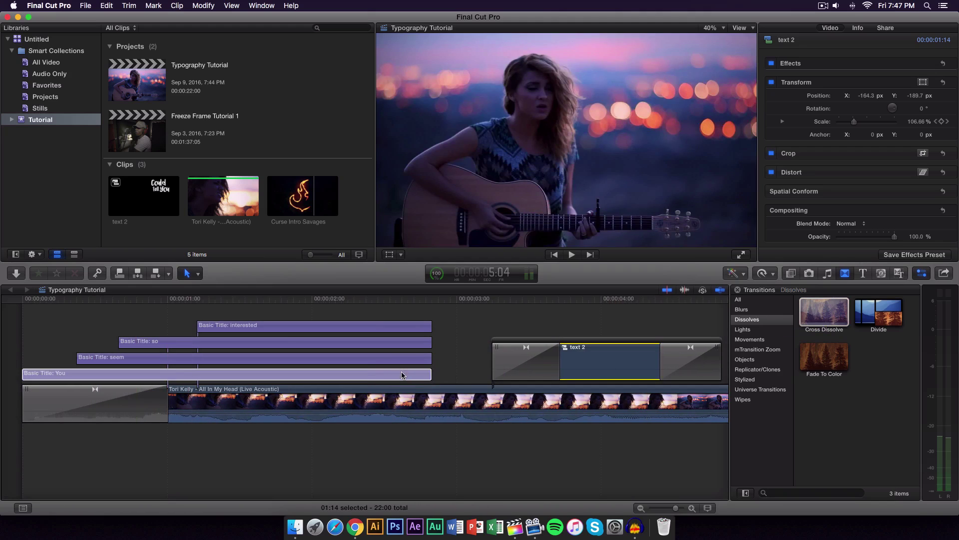
pyautogui.press('super+t')
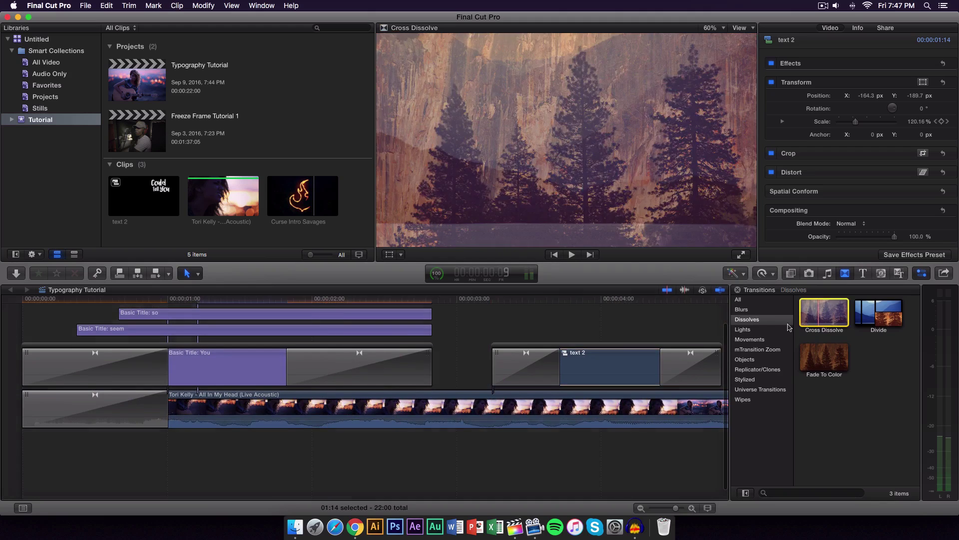
# Show timeline clips as labels only and add cross dissolves to both ends of the "seem", "so" and "interested" titles.
pyautogui.scroll(1, 449, 373)
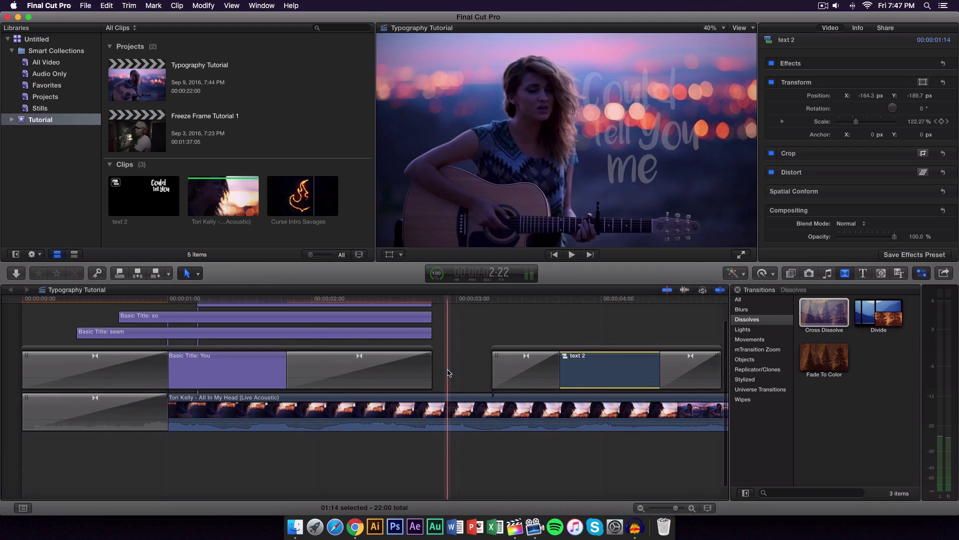
pyautogui.click(708, 508)
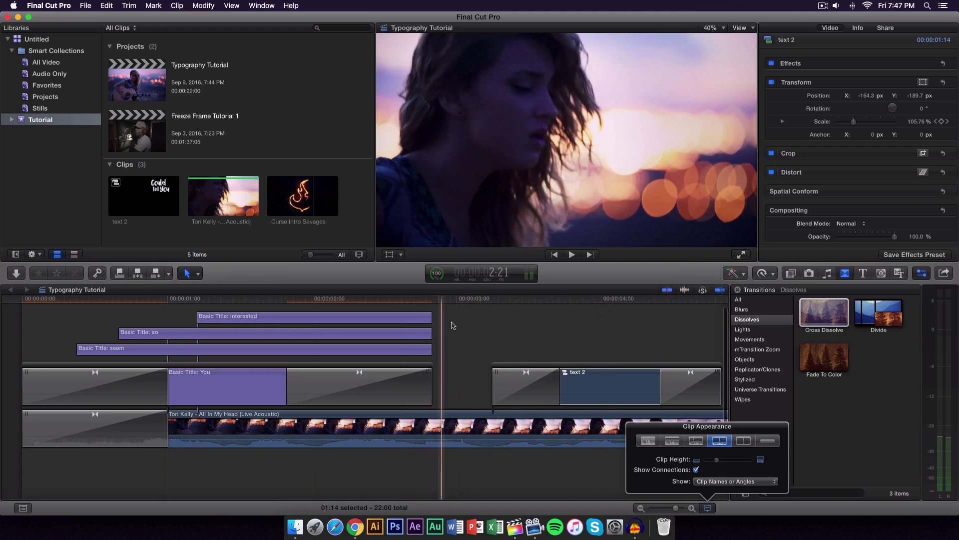
pyautogui.click(759, 441)
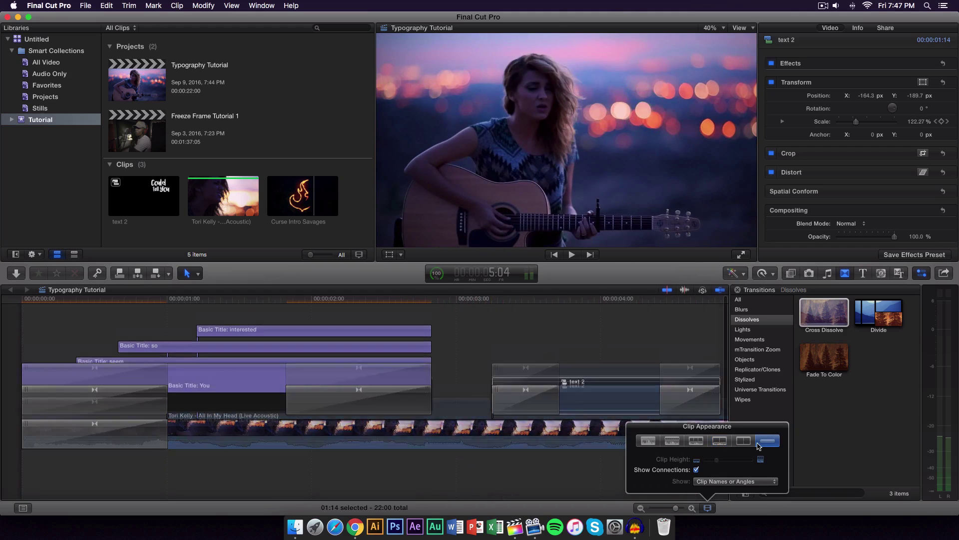
pyautogui.click(613, 352)
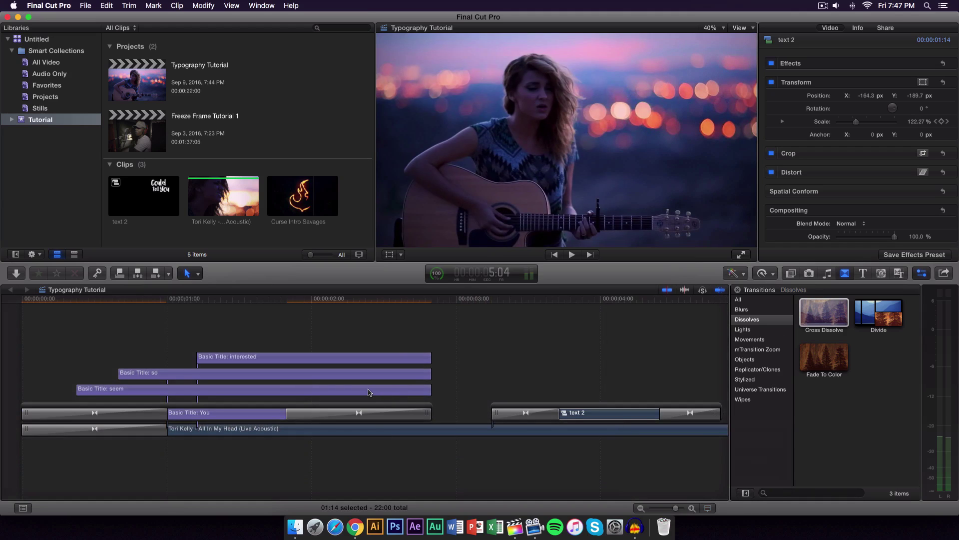
pyautogui.moveTo(824, 312); pyautogui.dragTo(402, 343)
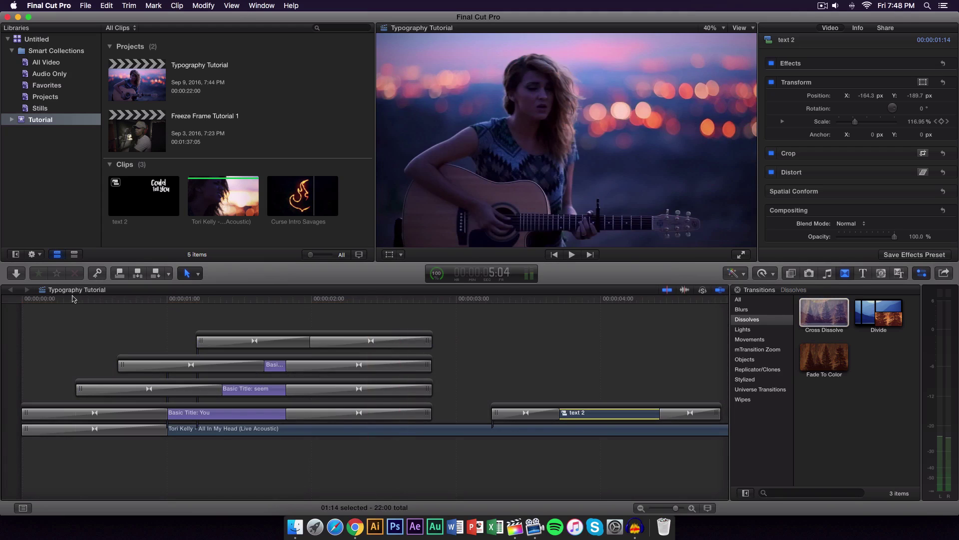
# Play back the project from the very start to review the dissolves on both lyric phrases.
pyautogui.moveTo(73, 299); pyautogui.dragTo(11, 303)
pyautogui.press('space')
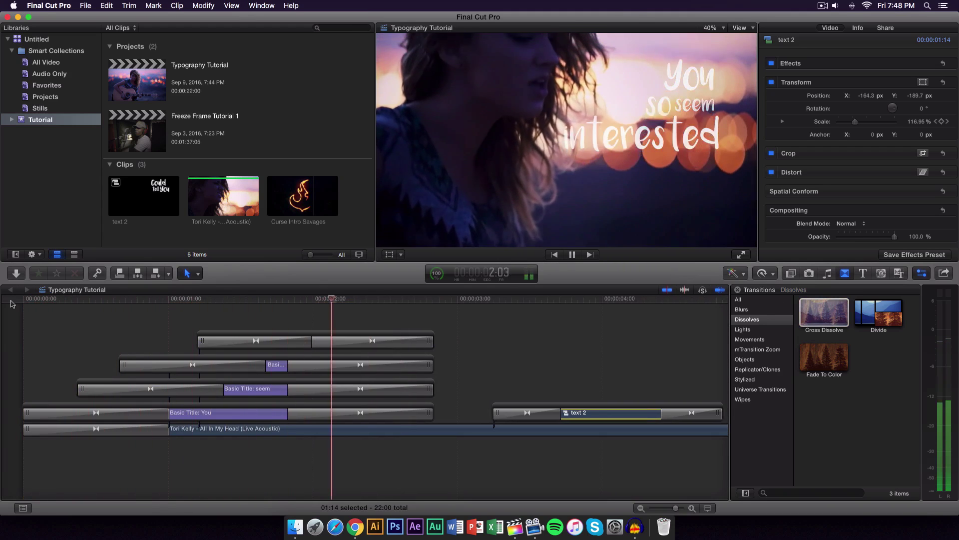
pyautogui.press('space')
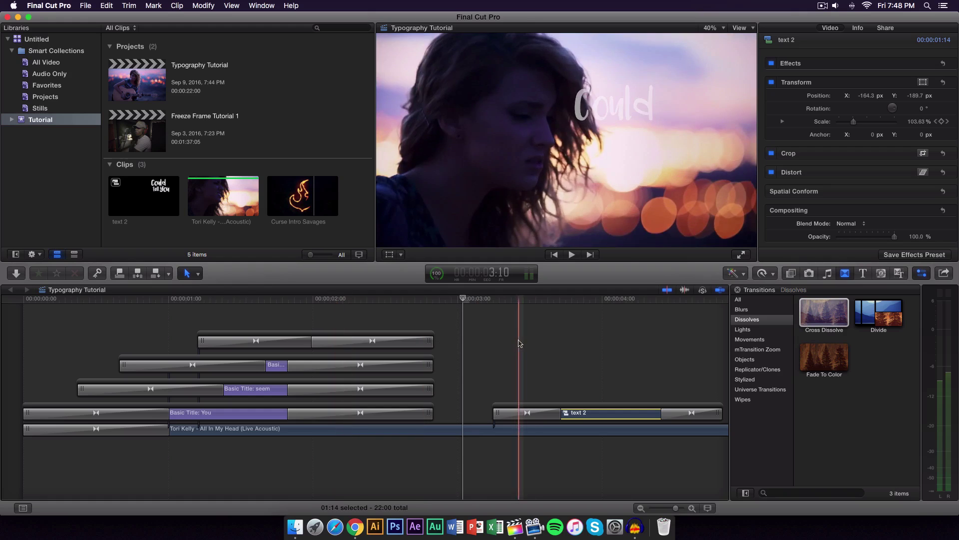
pyautogui.hscroll(5, 499, 345)
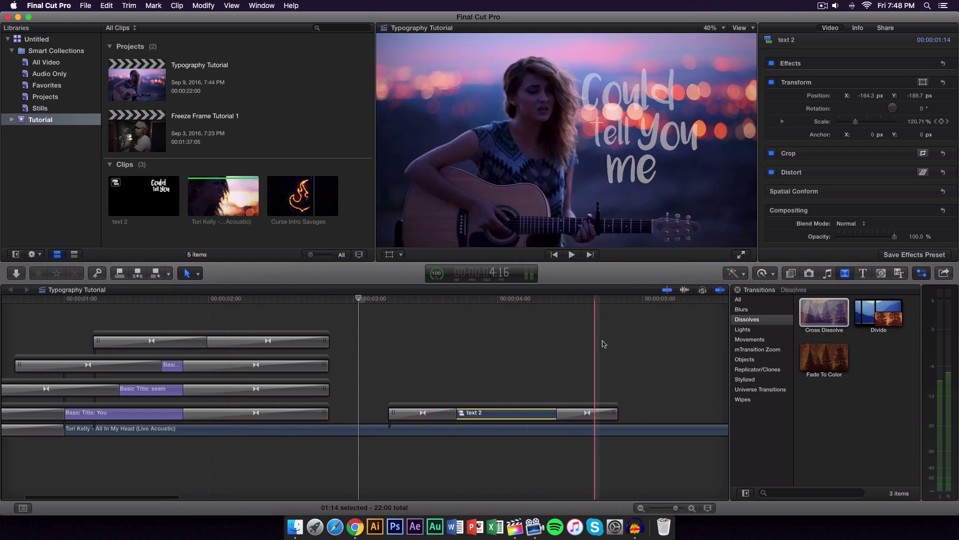
pyautogui.hscroll(-5, 213, 313)
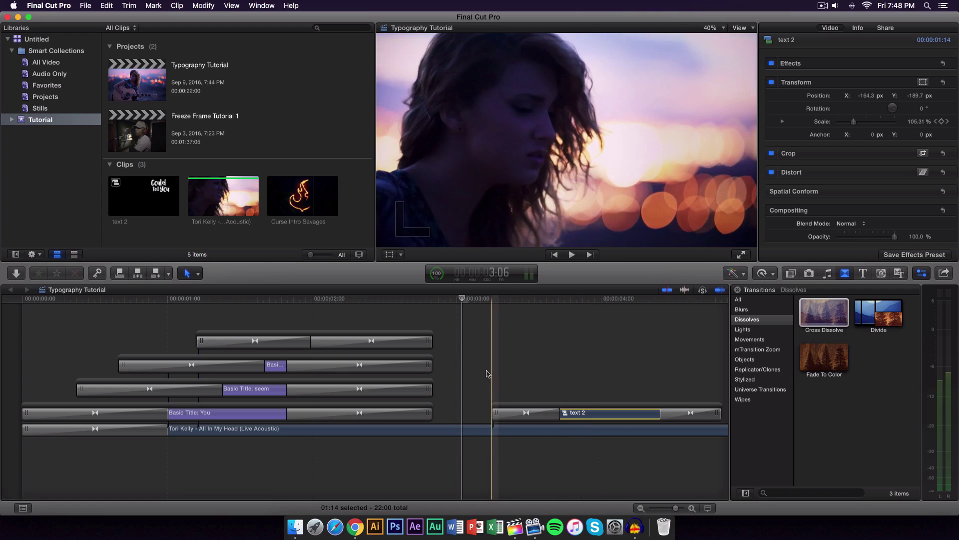
pyautogui.click(22, 301)
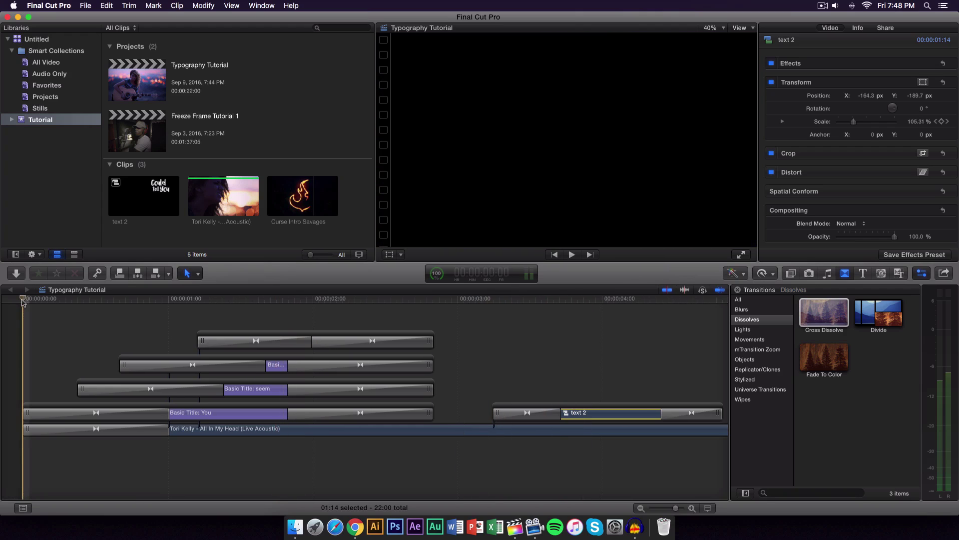
pyautogui.press('space')
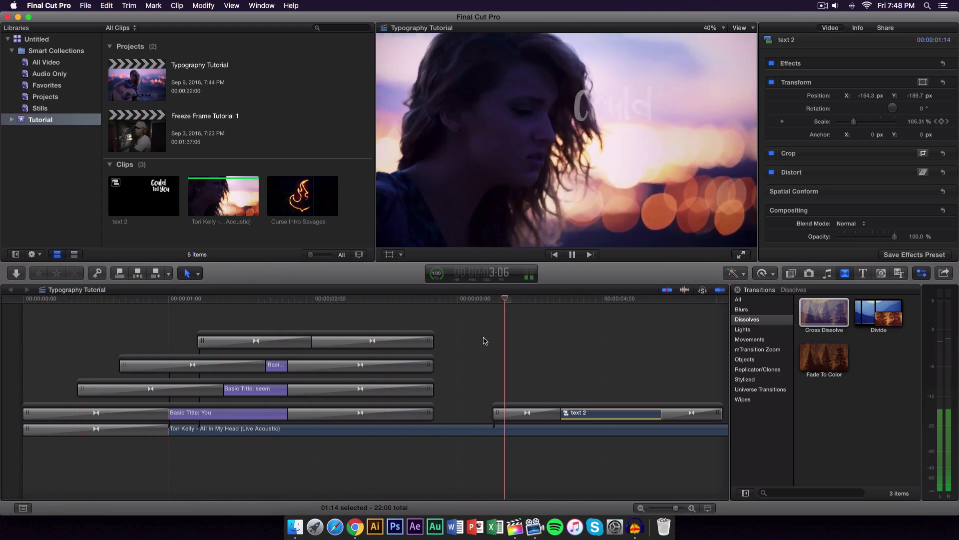
pyautogui.press('space')
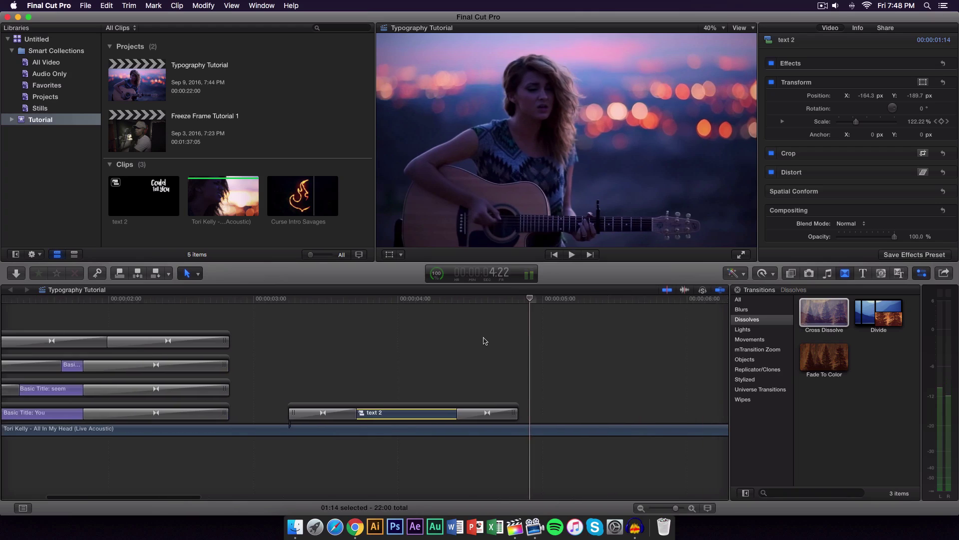
# Fit the whole project in the timeline to view the remaining length of the acoustic clip.
pyautogui.hscroll(5, 484, 341)
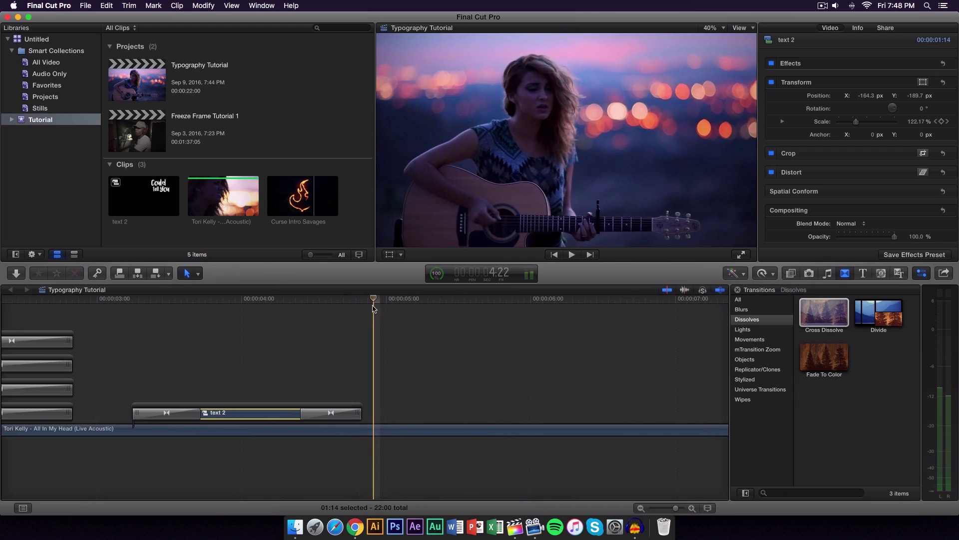
pyautogui.hscroll(-7, 399, 340)
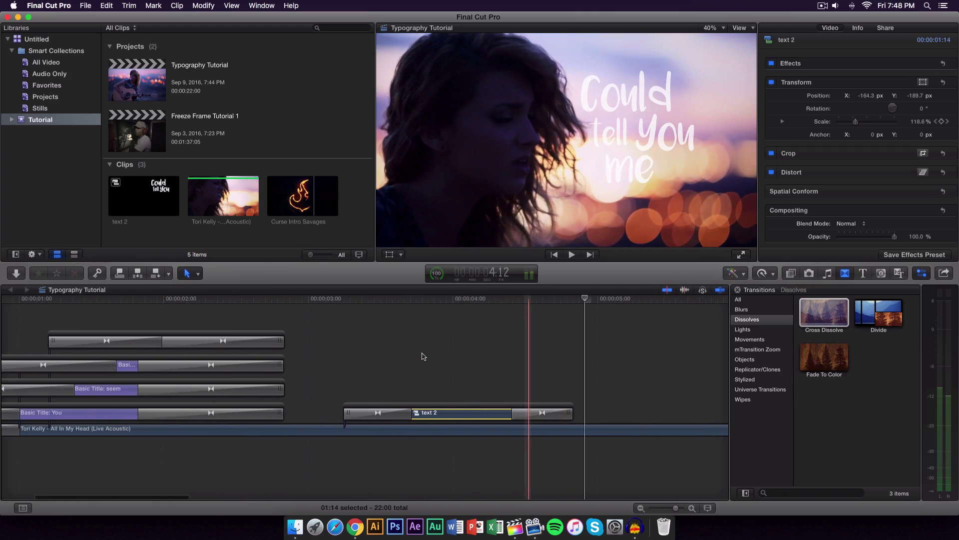
pyautogui.hotkey('shift', 'z')
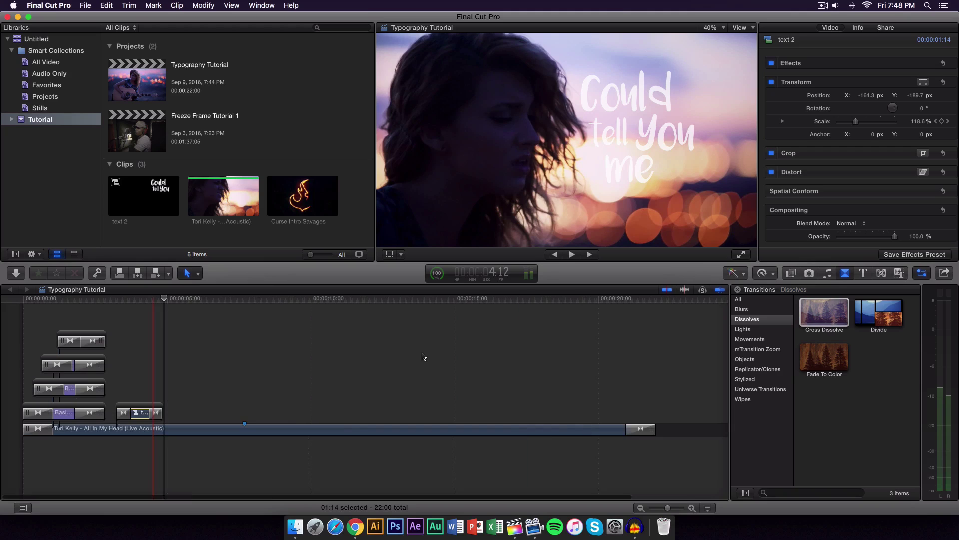